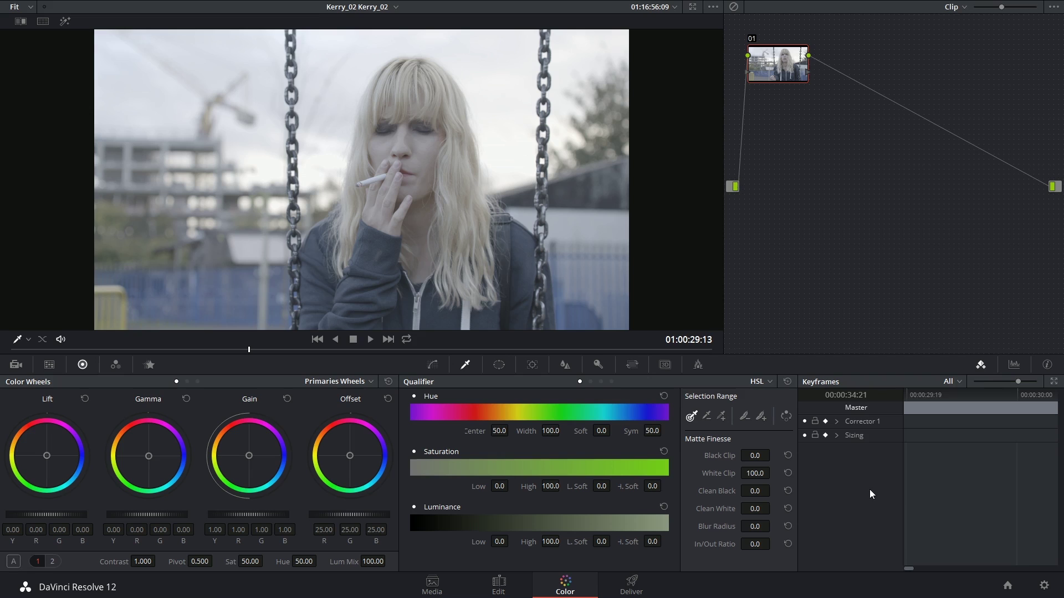
Step: Set the first node's offset to 16.70, contrast to 1.206, pivot to 0.544 and saturation to 69.20, and add a serial node after it
left_click(488, 364)
left_click(465, 364)
left_click(499, 366)
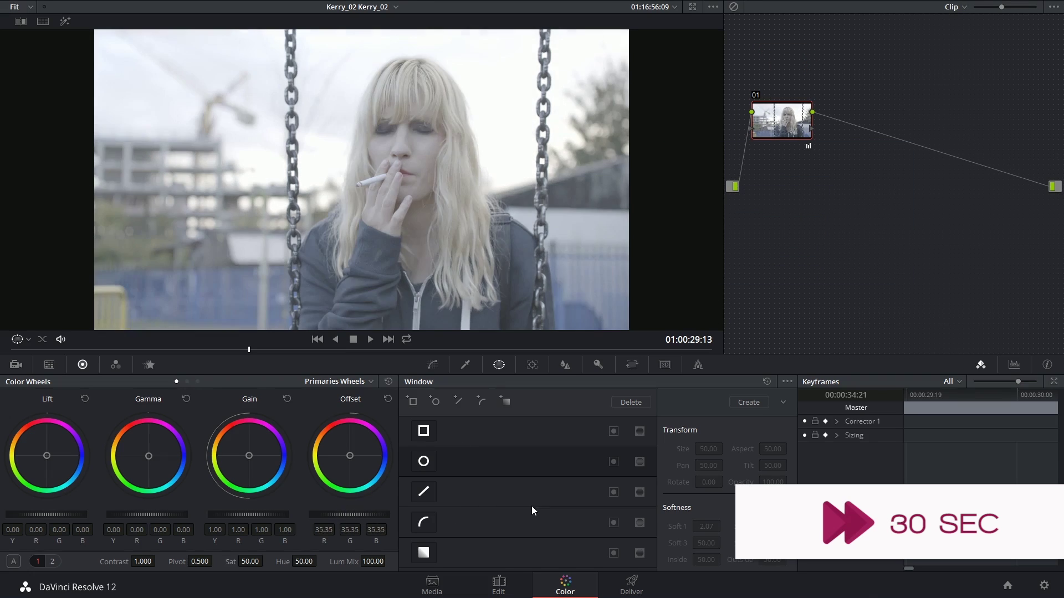
left_click_drag(349, 514, 332, 514)
left_click_drag(142, 562, 197, 562)
left_click_drag(250, 561, 299, 561)
left_click(464, 365)
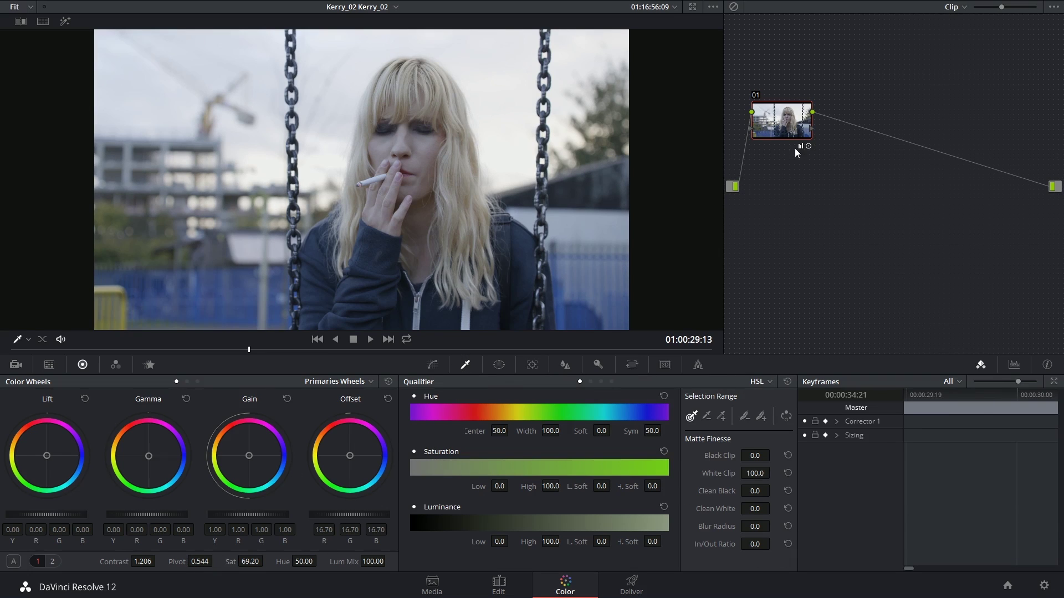
key("alt+s")
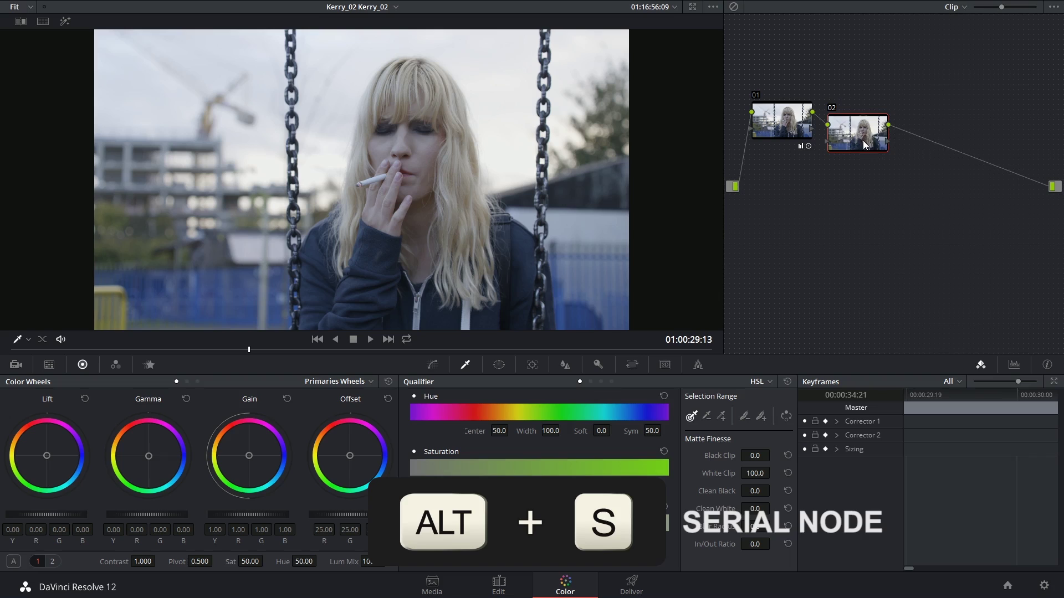
Step: Try to isolate the sky on the second node with the HSL qualifier, and reset that node's grade
left_click(487, 68)
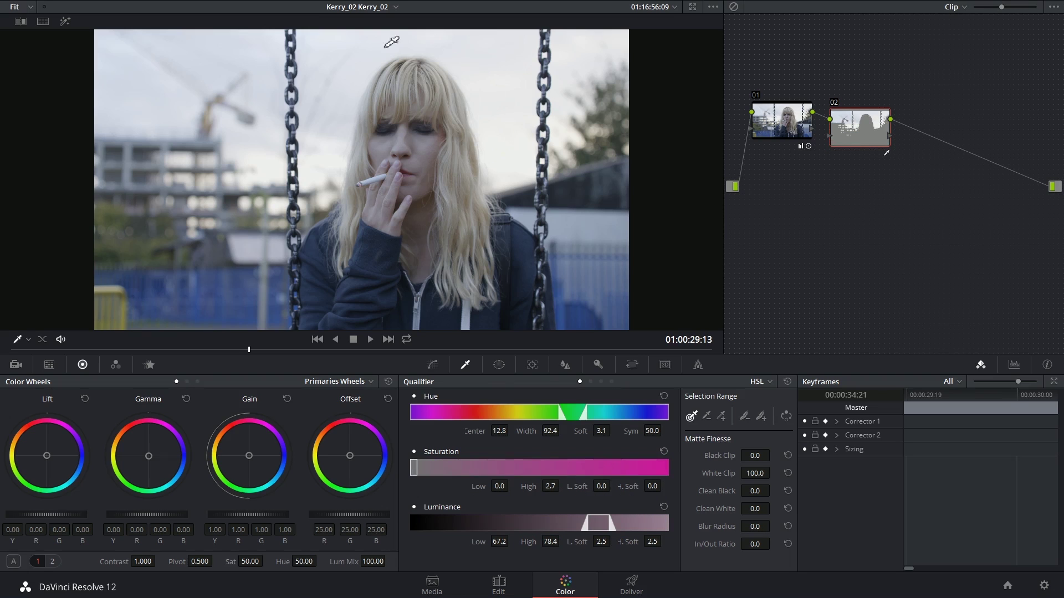
left_click(348, 118)
left_click(66, 22)
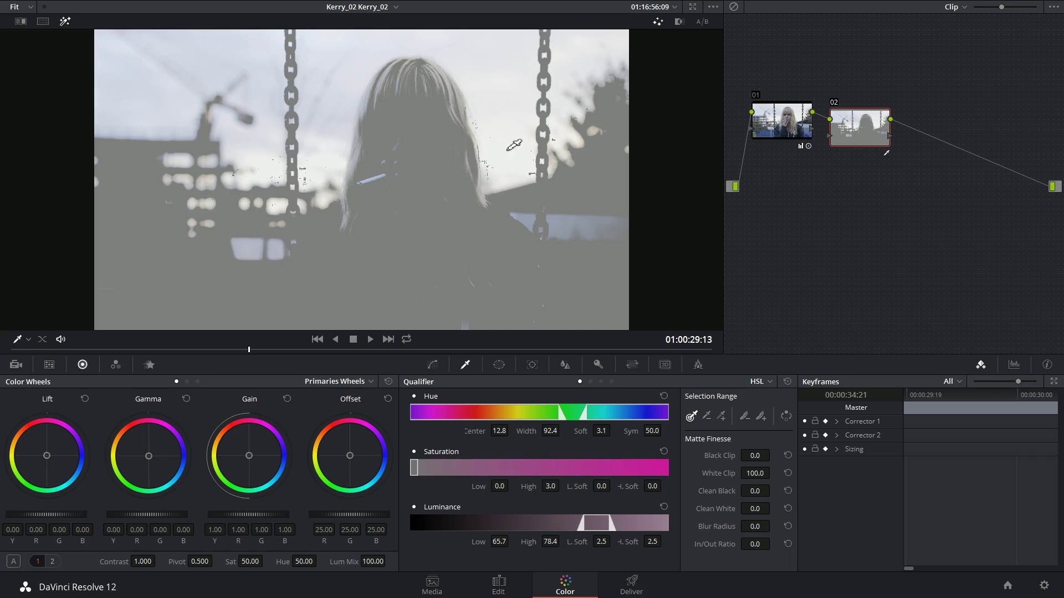
left_click(66, 22)
left_click(224, 5)
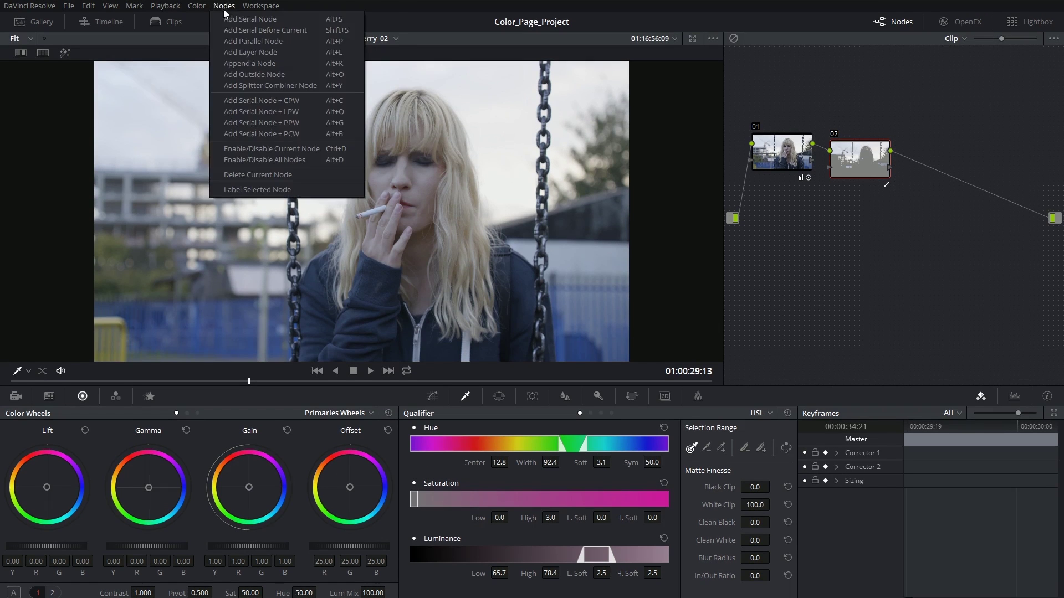
key("shift+Home")
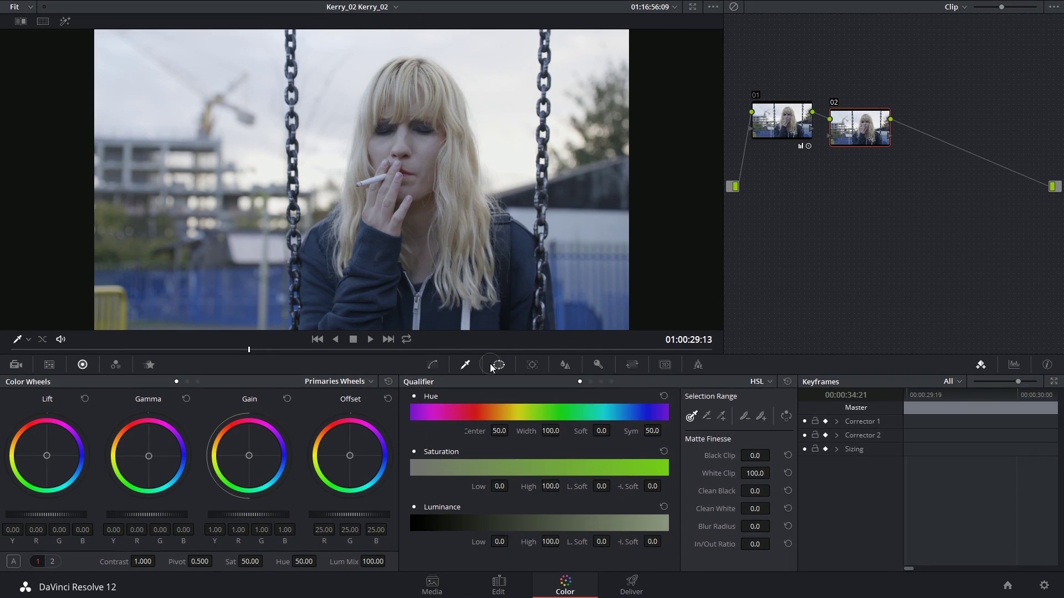
Step: Add a gradient window to the second node, starting at the top of the frame and fading downward with softness about 6.70
left_click(490, 365)
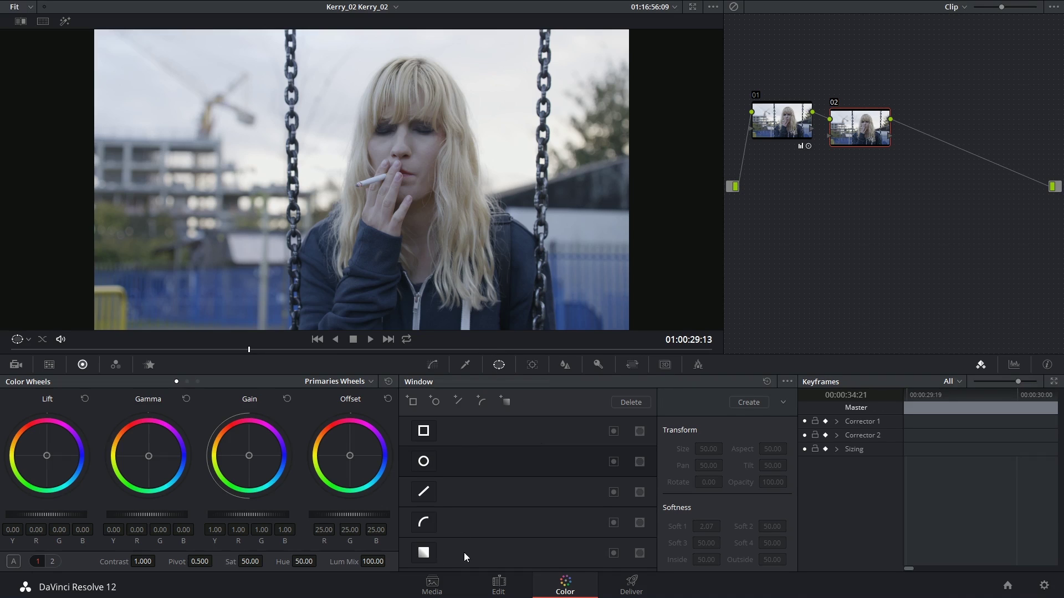
left_click(423, 552)
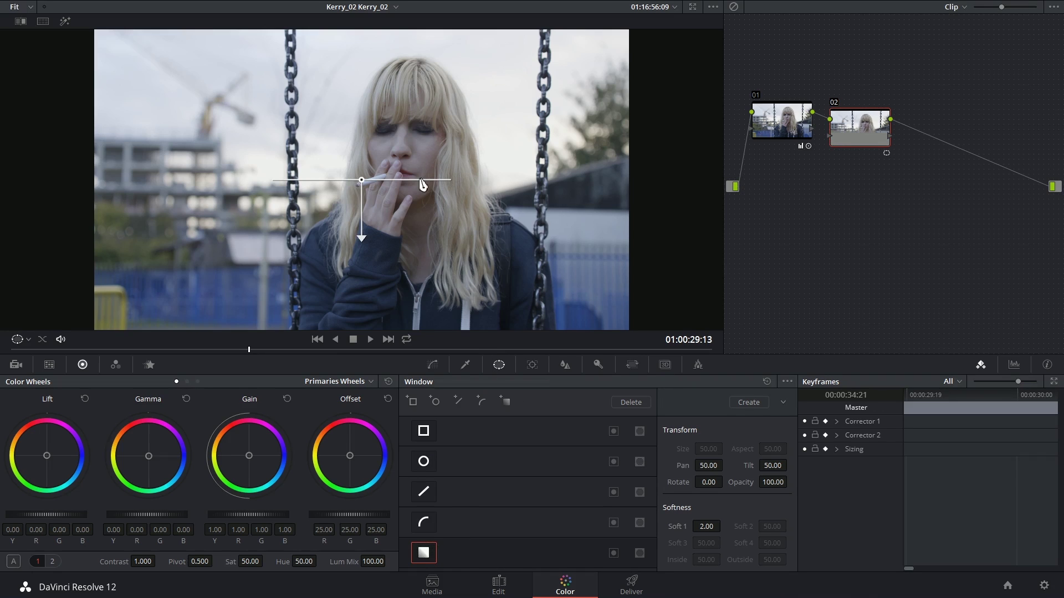
left_click_drag(361, 180, 329, 33)
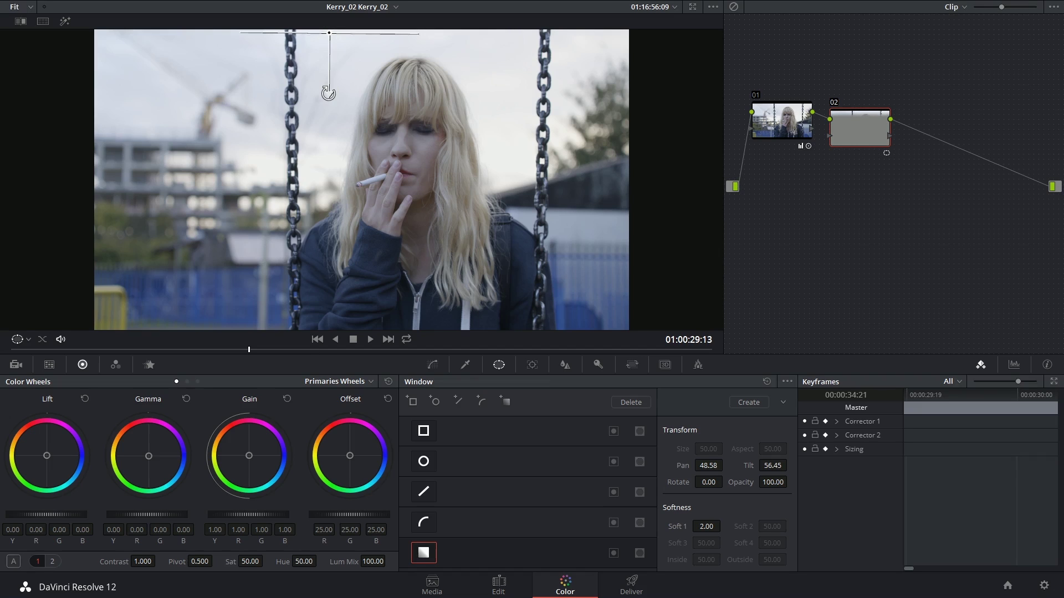
left_click_drag(328, 92, 330, 219)
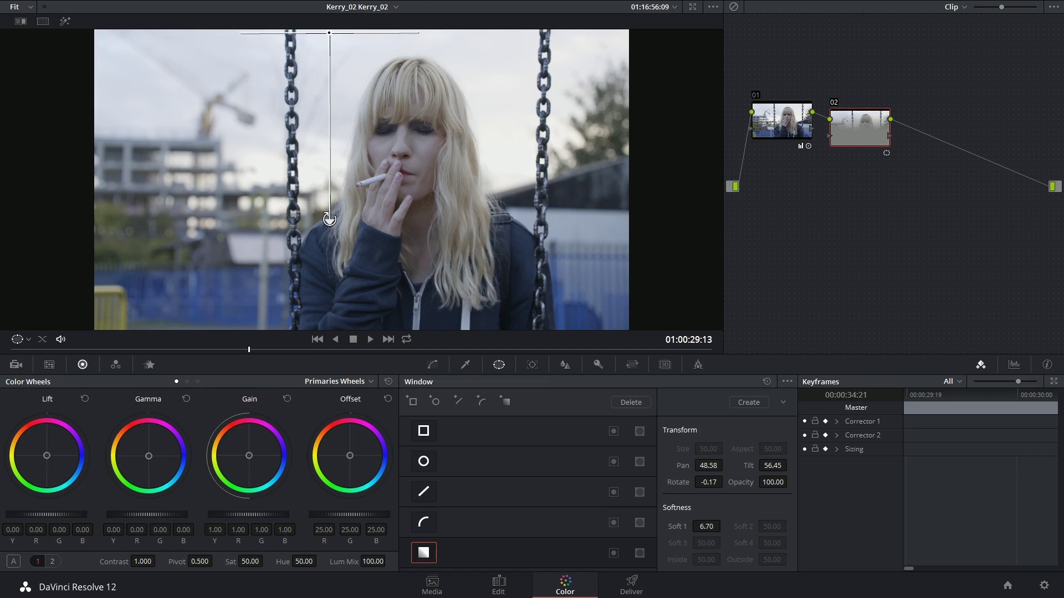
Step: Tint the gradient area blue with offset 18.67, 25.71, 34.85 and saturation 55.80, using the highlight view as a guide
left_click(64, 21)
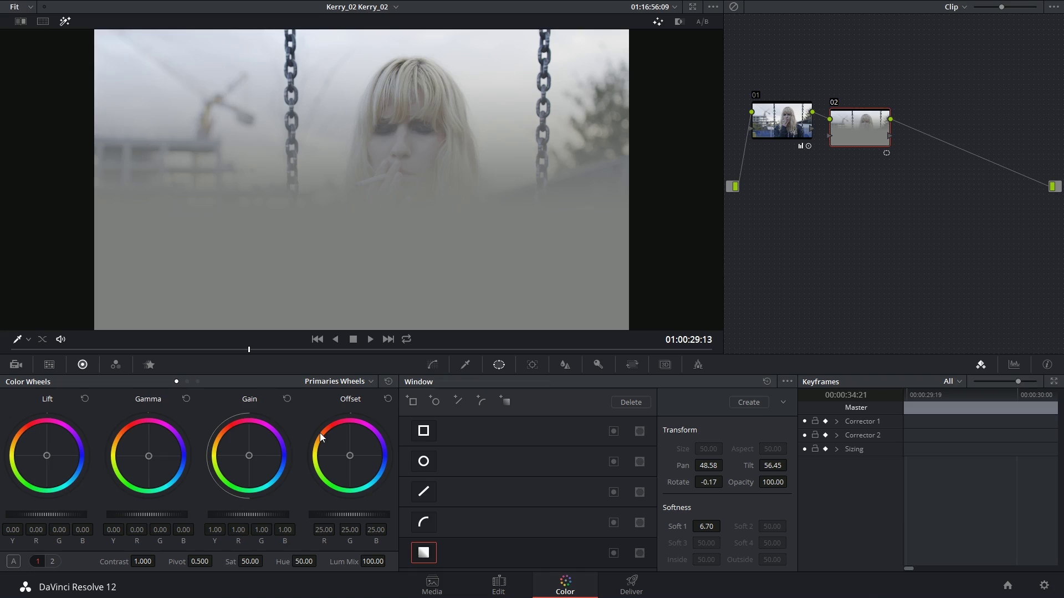
left_click_drag(248, 562, 393, 485)
left_click(63, 22)
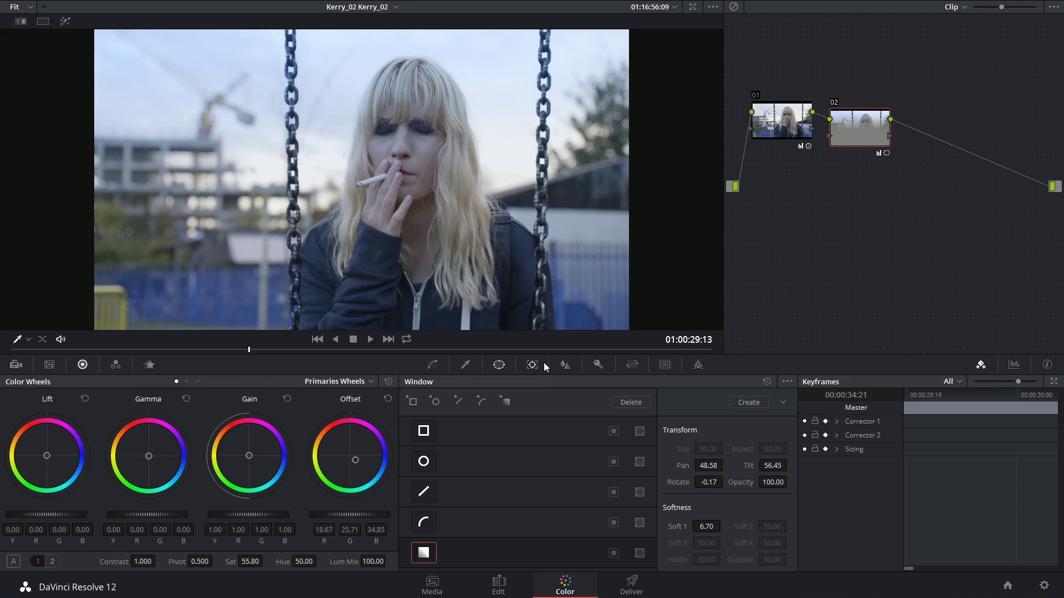
Step: Add a circular window around the woman's head, size about 36.58 and aspect 36.61, and mask it out of the gradient selection
left_click(64, 22)
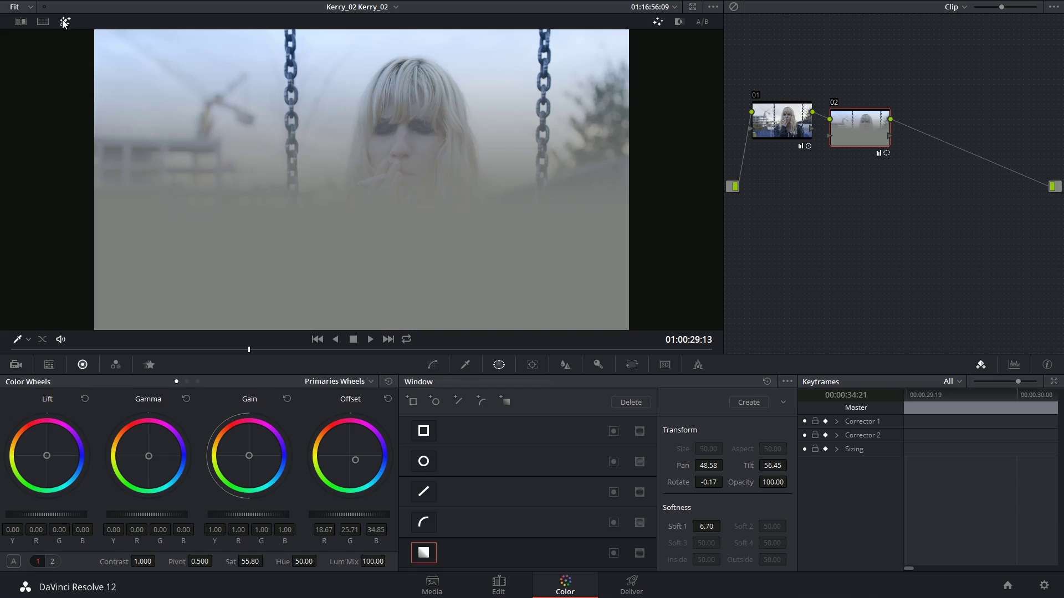
left_click(468, 471)
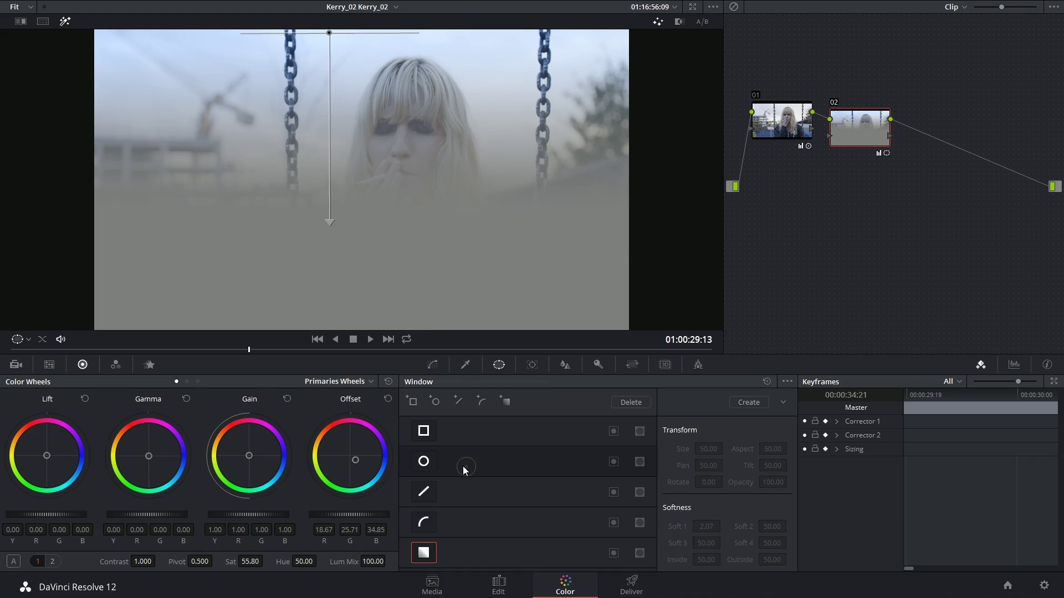
left_click(430, 468)
left_click_drag(361, 180, 412, 140)
left_click_drag(486, 142, 470, 142)
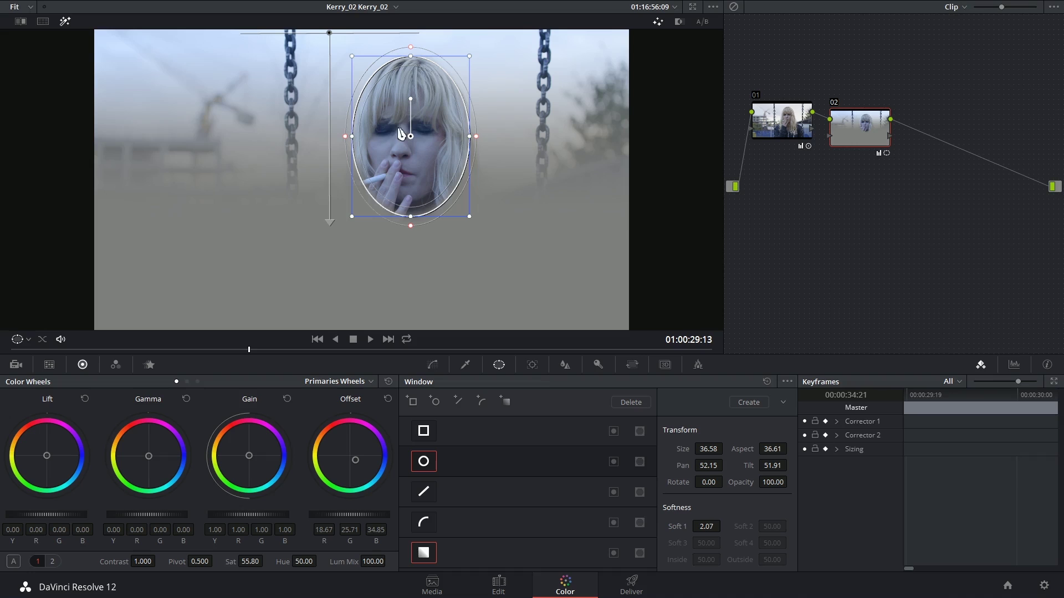
left_click(639, 461)
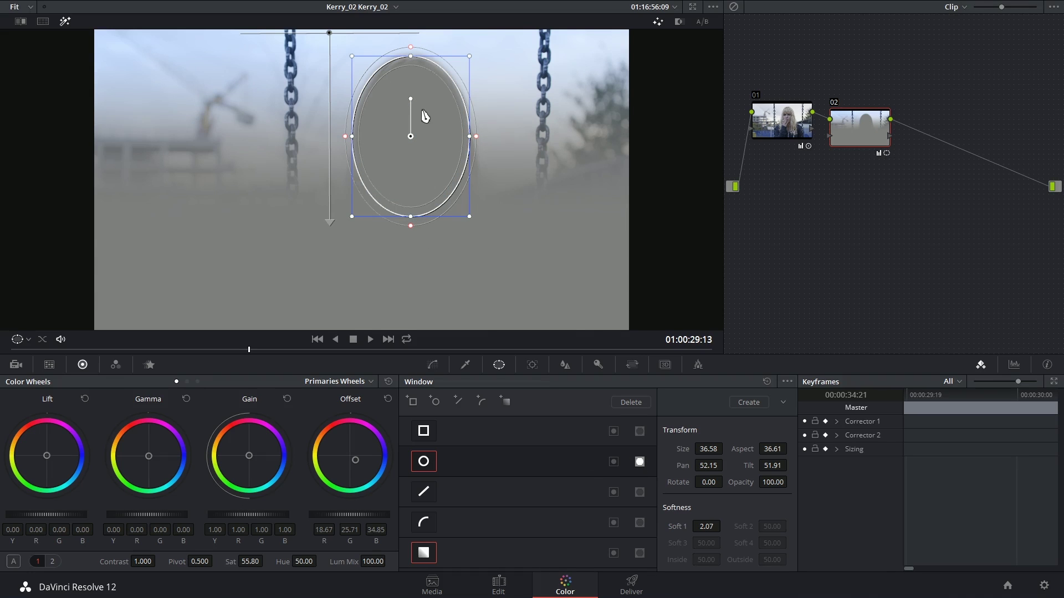
left_click(29, 341)
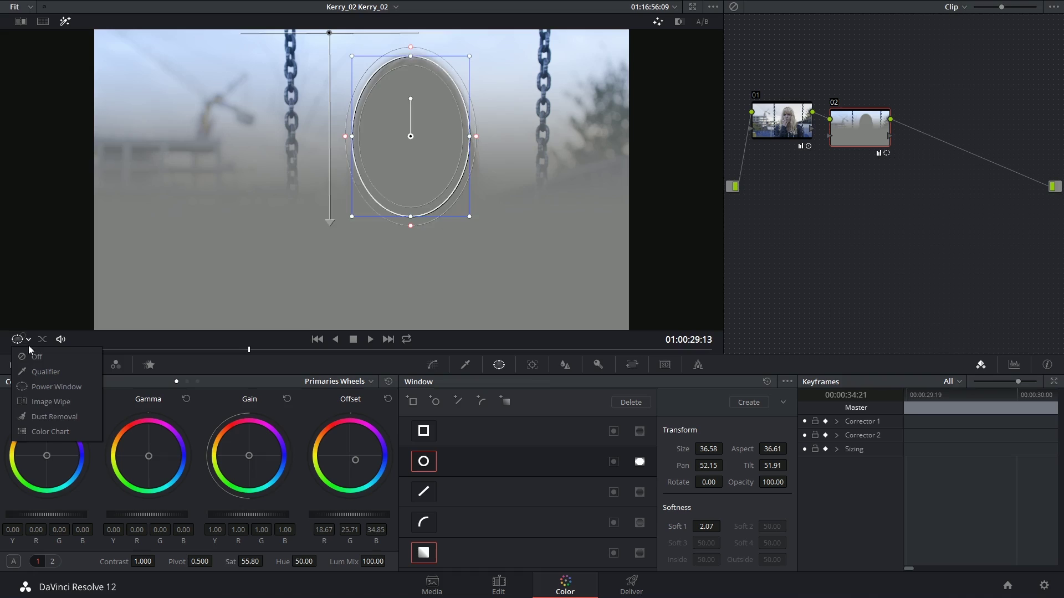
left_click(31, 352)
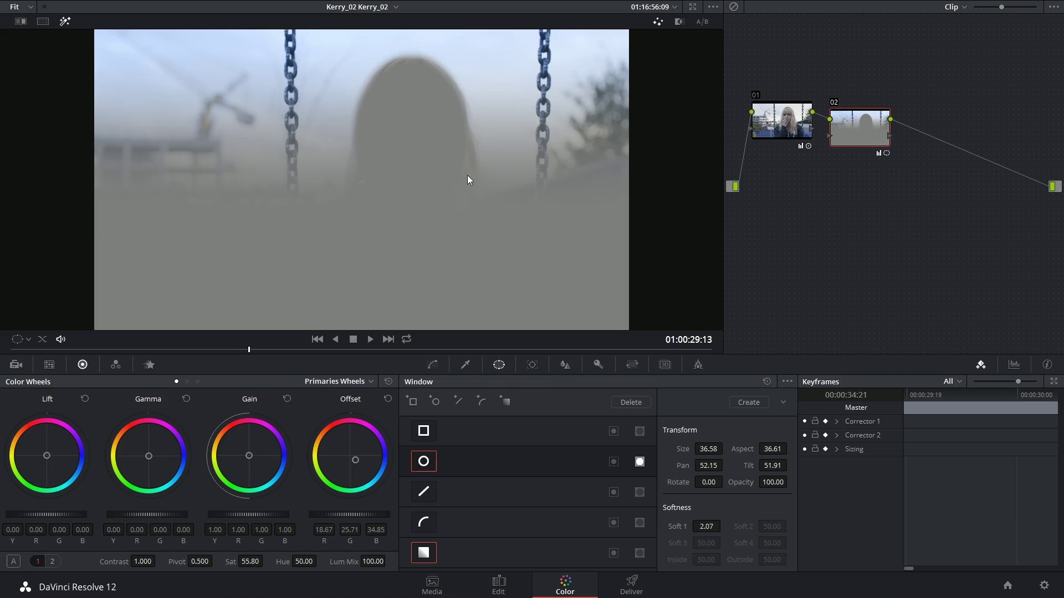
Step: Draw a five-point curve window around the lower face and hair, mask it out of the selection, and set its softness to 2.80
left_click(420, 526)
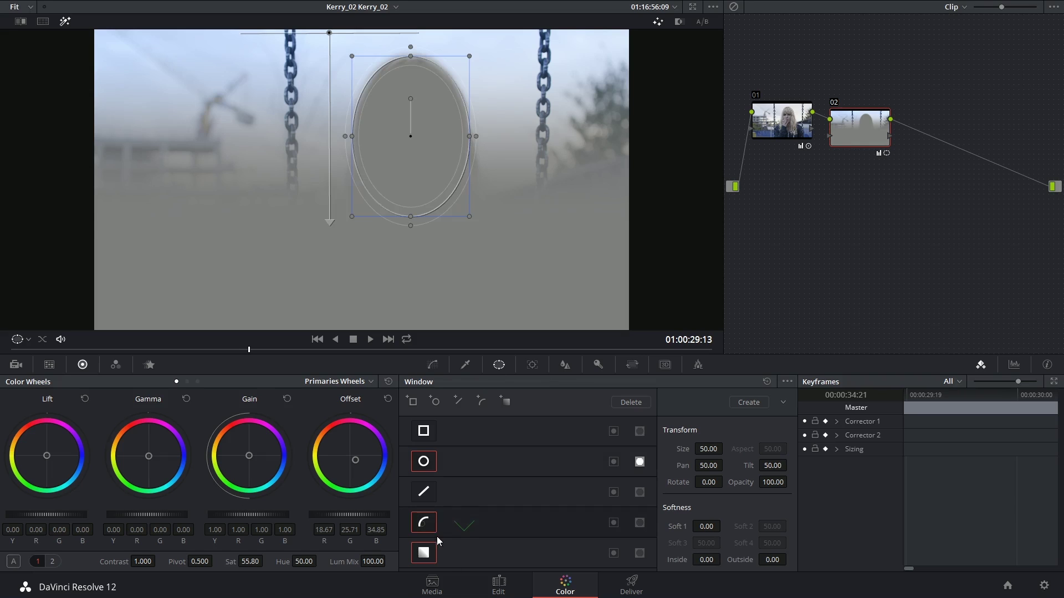
left_click(490, 227)
left_click(477, 161)
left_click(461, 112)
left_click(357, 131)
left_click(333, 230)
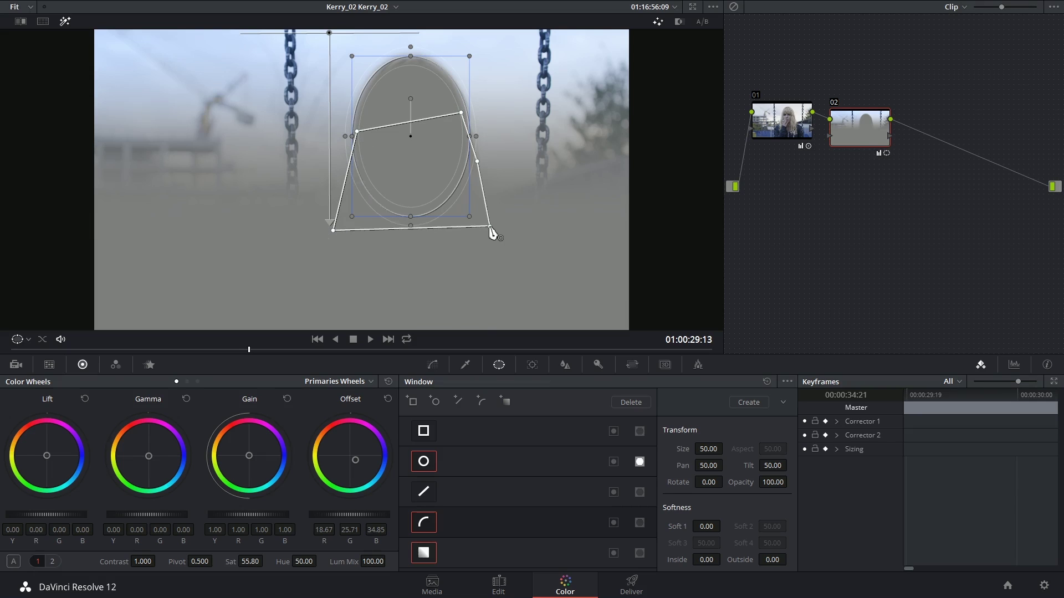
left_click(490, 226)
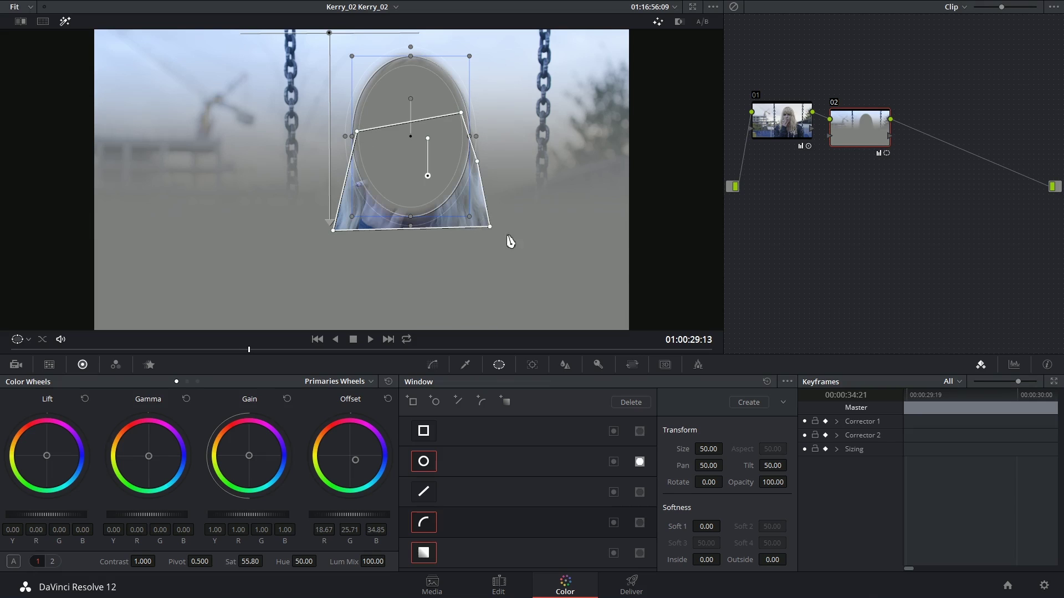
left_click(641, 523)
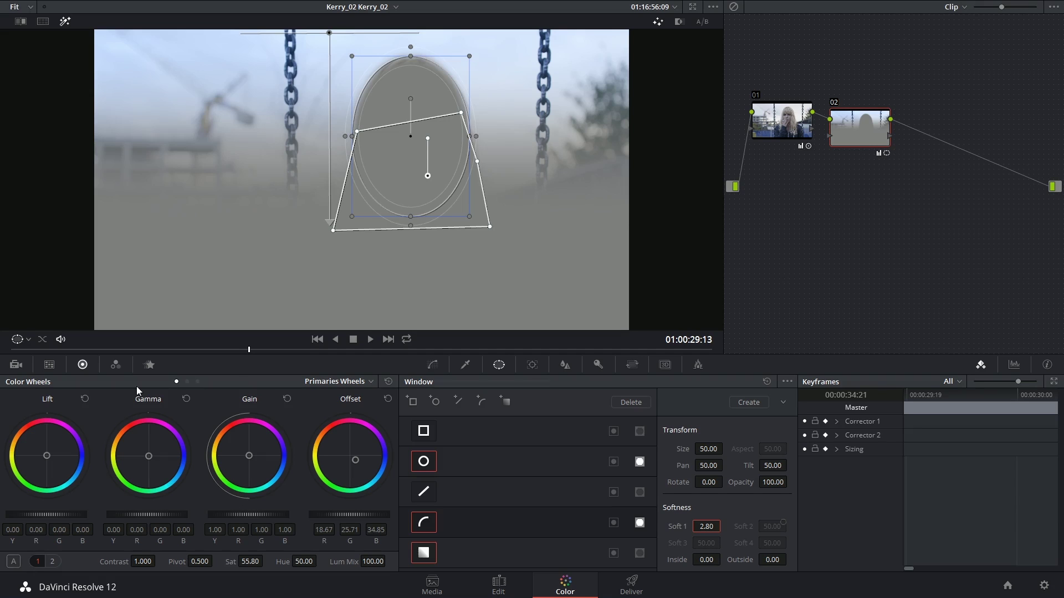
left_click(23, 339)
left_click(63, 366)
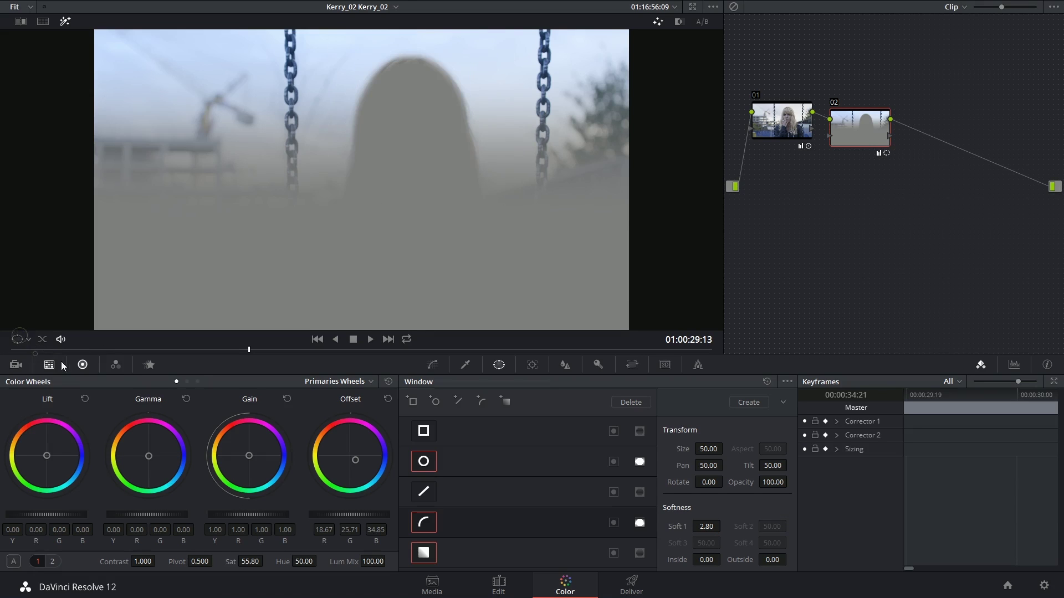
Step: Set the circular window's size to 36.94 and softness to 2.11, and align the second node level with the first
left_click(462, 459)
left_click(705, 526)
mouse_move(705, 525)
left_mouse_down()
mouse_move(723, 526)
mouse_move(704, 525)
left_mouse_up()
left_click_drag(713, 449, 722, 444)
left_click(64, 22)
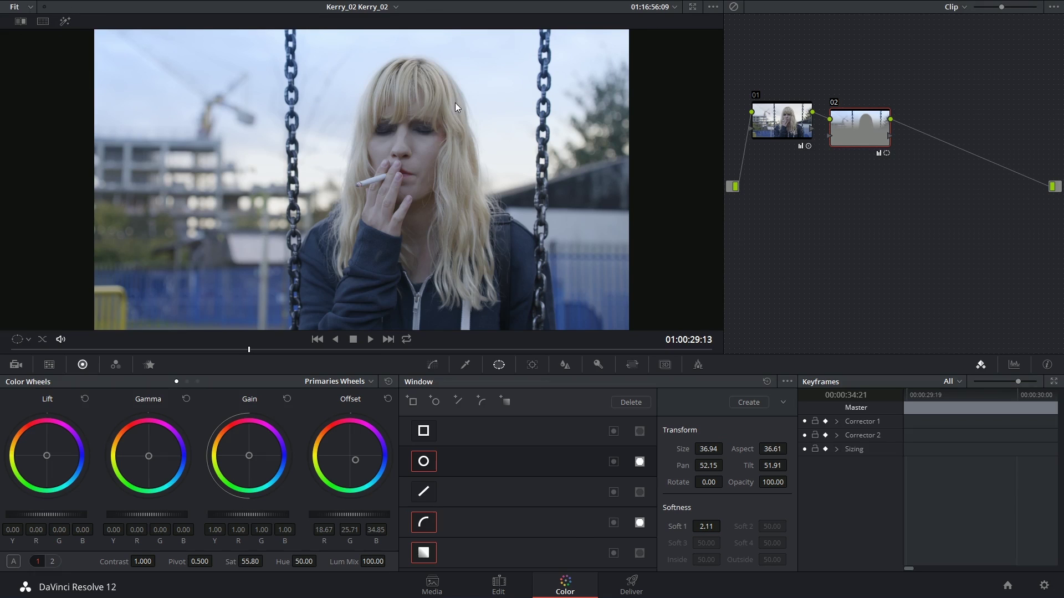
left_click_drag(832, 97, 840, 90)
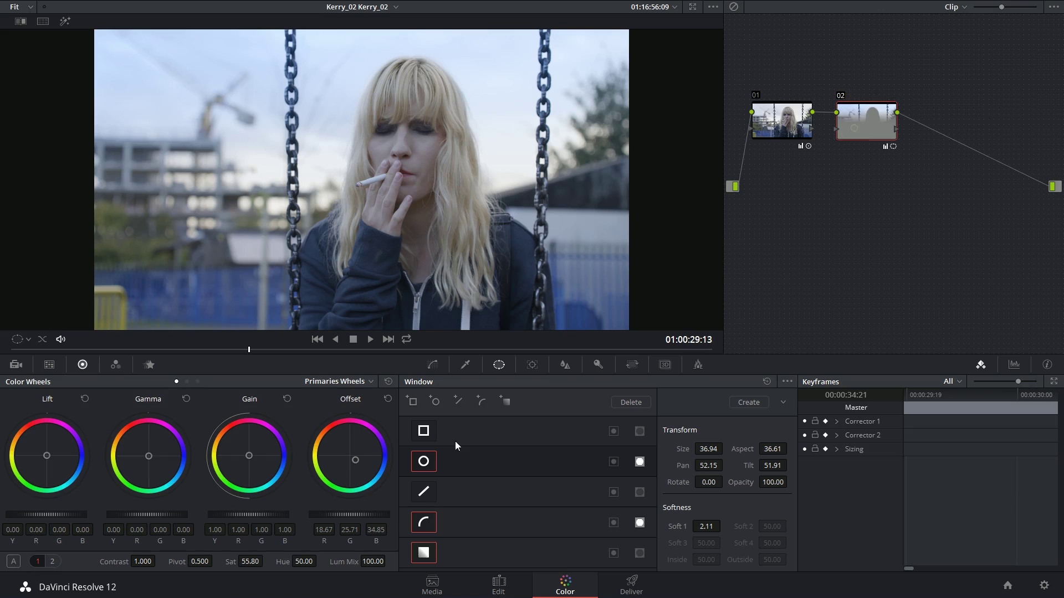
Step: Set the sky's offset to 16.27, 25.77, 39.34, saturation to 50.20 and circular window to size 37.46, softness 2.63, and compare against the bypassed grade
left_click_drag(350, 461, 378, 473)
left_click_drag(250, 561, 266, 561)
left_click_drag(707, 526, 704, 531)
left_click_drag(247, 562, 270, 561)
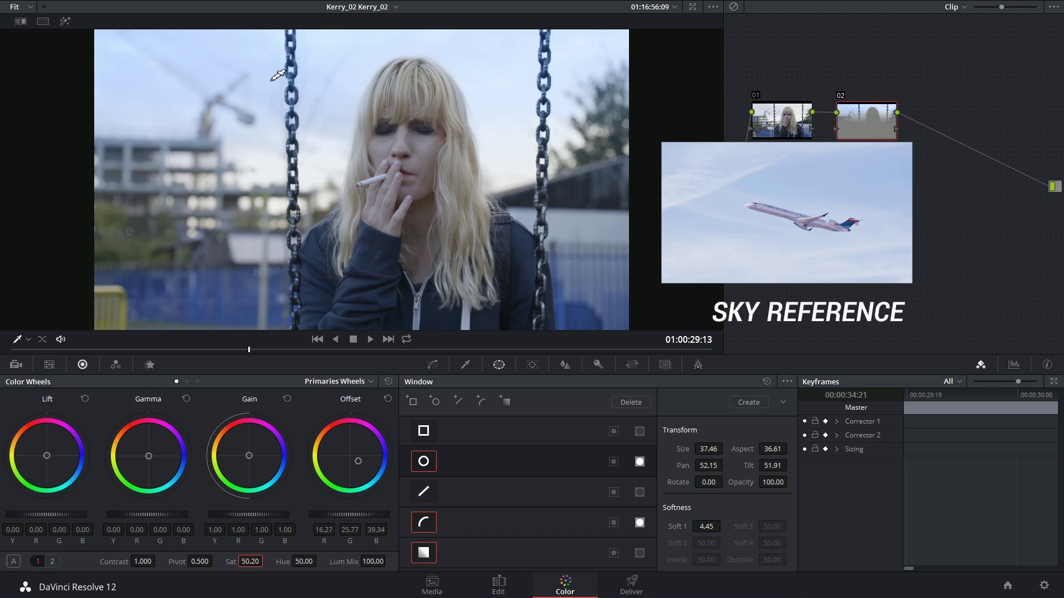
left_click_drag(711, 526, 699, 527)
left_click(733, 7)
left_click(734, 8)
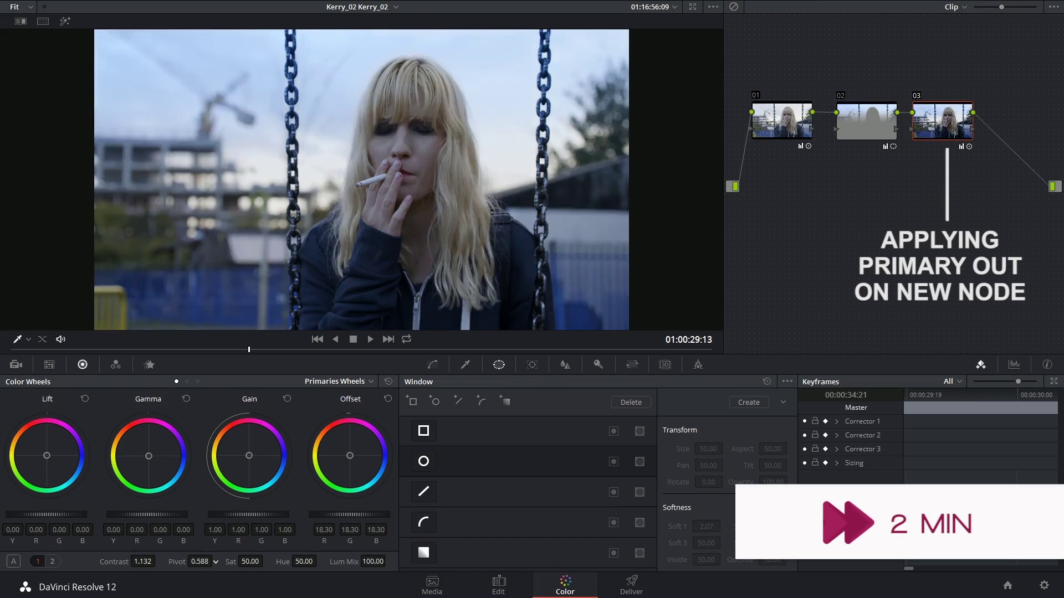
Step: Set the second node's saturation to 62.20 and stretch its gradient window further down the frame, to softness about 8.20
left_click(866, 120)
left_click_drag(246, 561, 253, 567)
left_click_drag(331, 356, 321, 284)
scroll(330, 262, "down", 2)
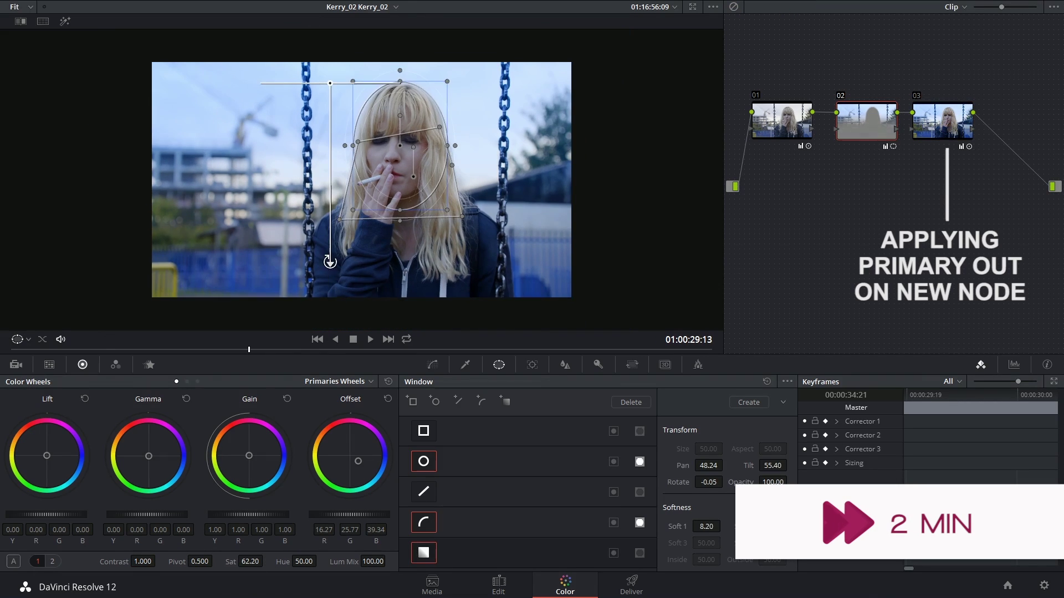
scroll(330, 262, "up", 2)
Step: Compare the shot with grades bypassed, and enlarge the second node's circular window to size 36.95 and aspect 35.05 with the outlines hidden
left_click(942, 120)
left_click(734, 7)
left_click(733, 7)
left_click(866, 120)
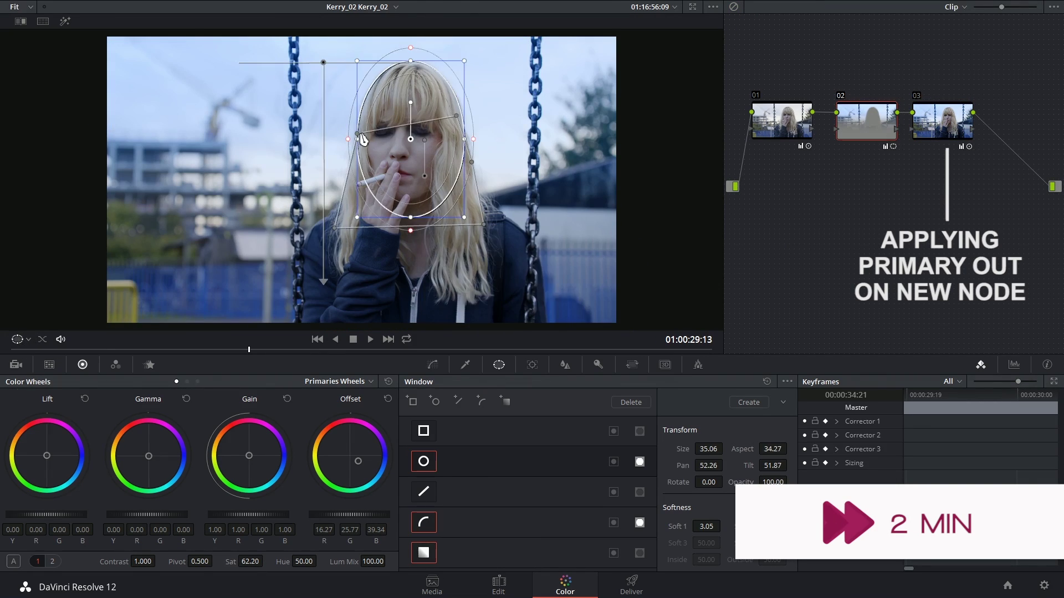
left_click_drag(357, 139, 352, 138)
key("shift+grave")
key("shift+apostrophe")
key("shift+semicolon")
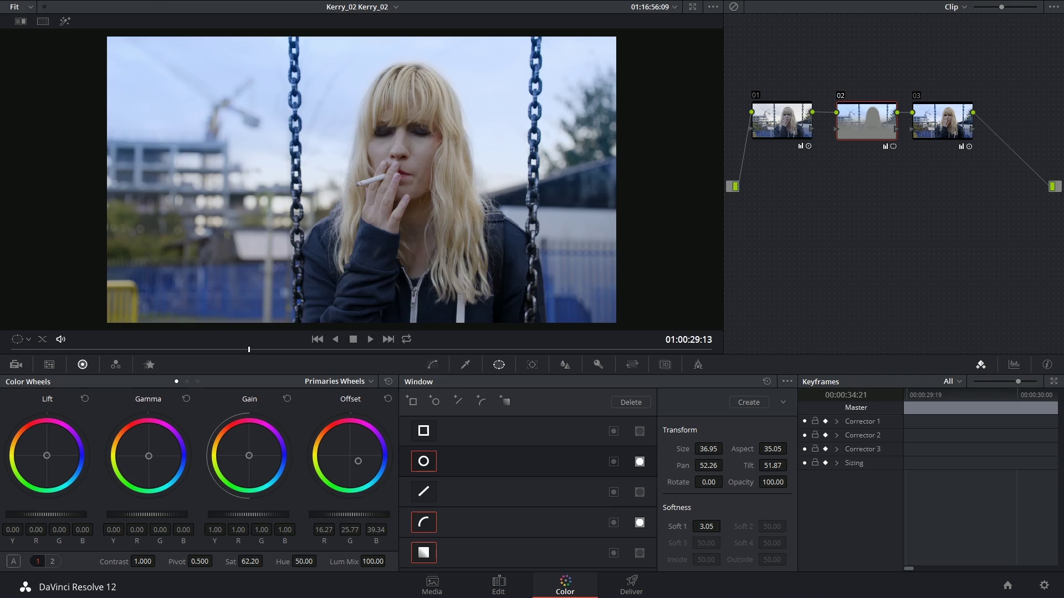
Step: Show the clip of the woman in profile in the enhanced viewer and move the playhead to 01:01:10:05
left_click(427, 316)
key("alt+f")
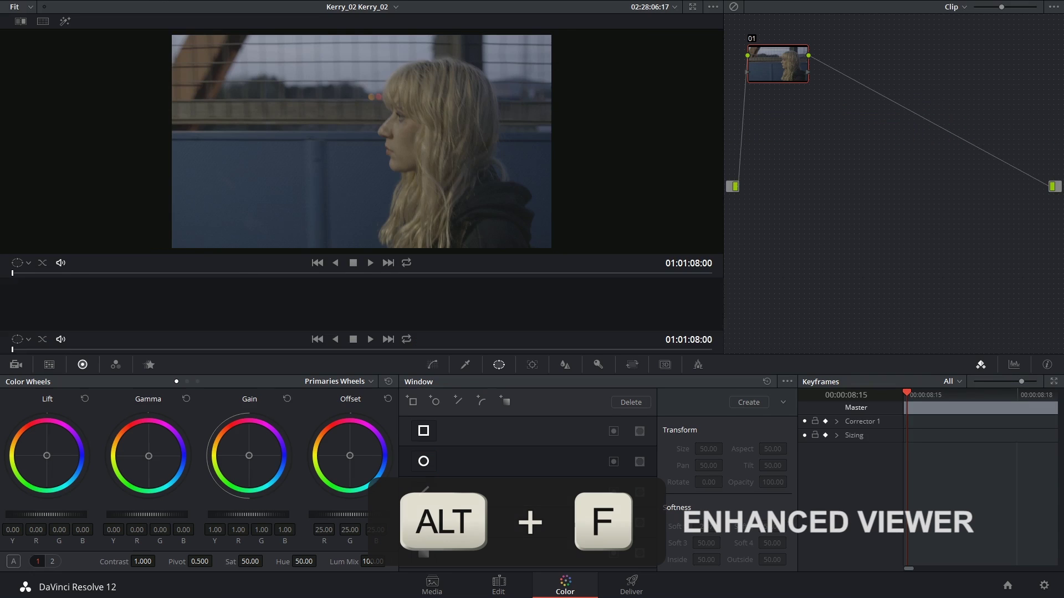
left_click_drag(16, 344, 249, 346)
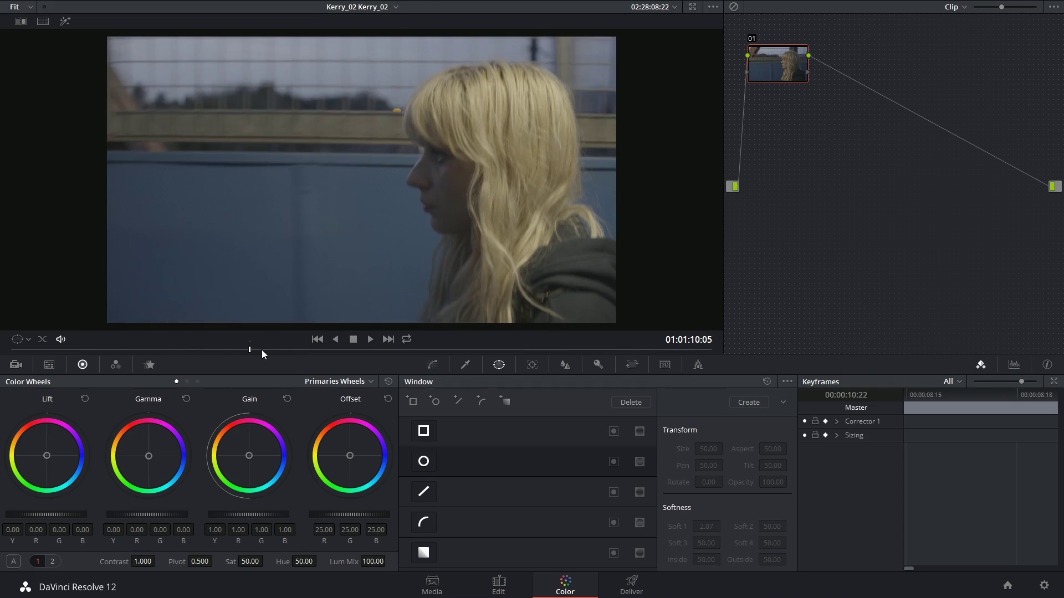
Step: Add a second serial node, sample the sky above the fence with its HSL qualifier and highlight the selection
key("alt+s")
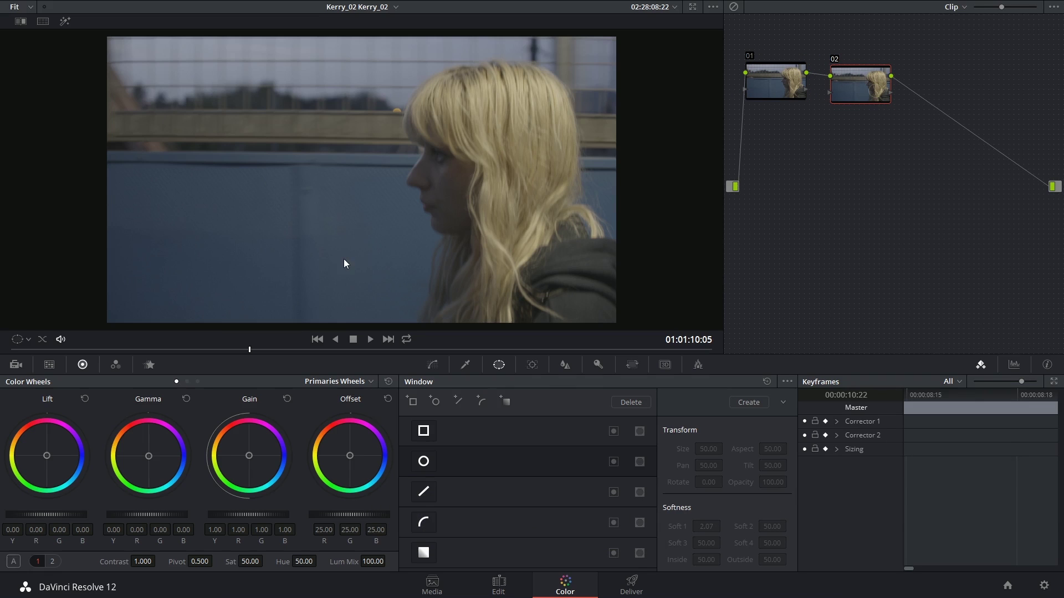
left_click(466, 365)
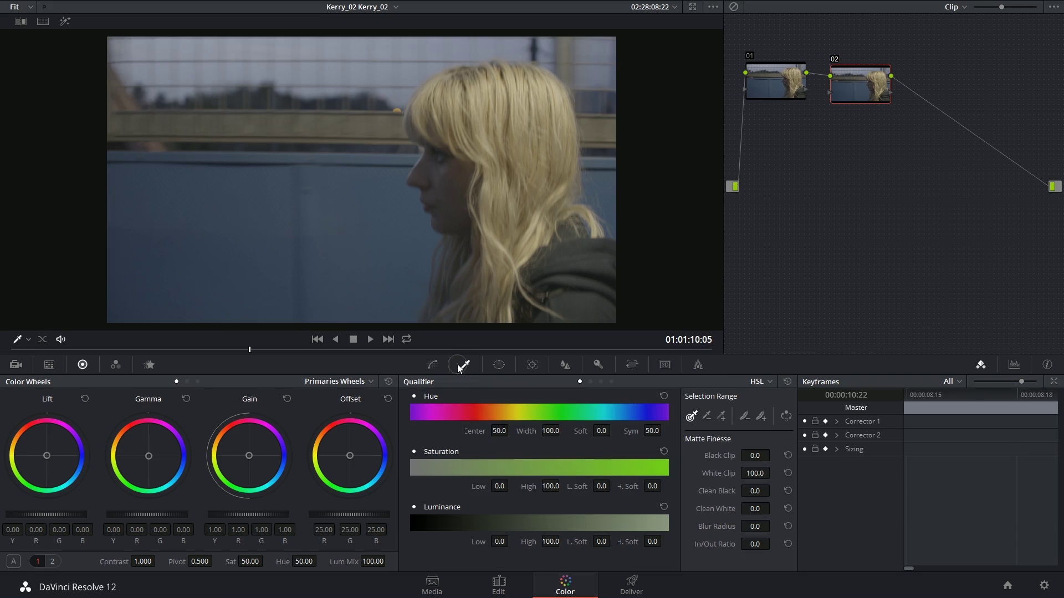
left_click(308, 52)
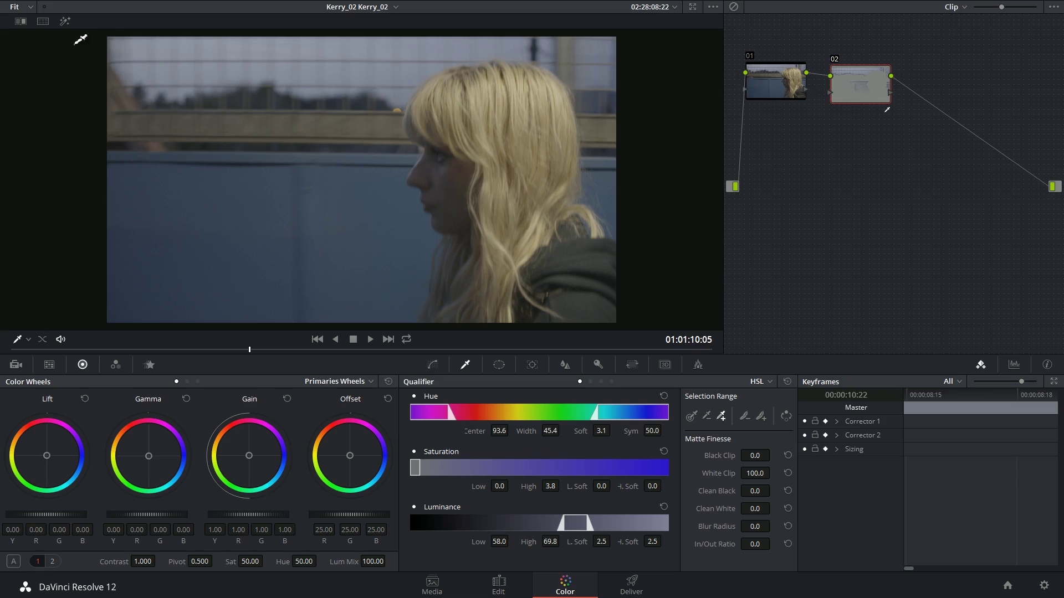
left_click(66, 22)
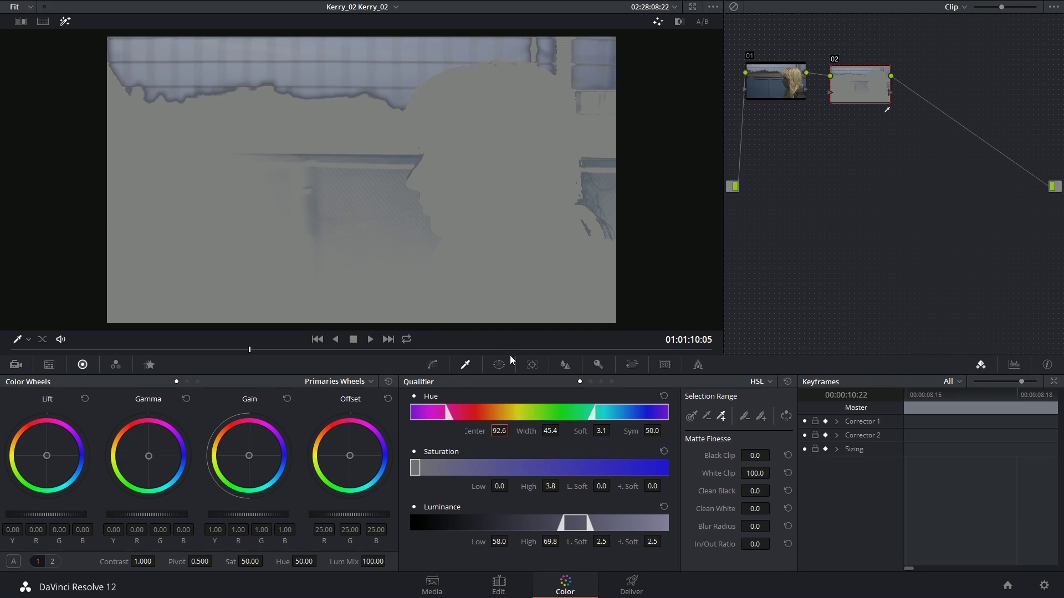
Step: Switch the qualifier's hue, saturation and luminance ranges off and on in turn to compare their effect on the selection
left_click(416, 395)
left_click(414, 395)
left_click(414, 452)
left_click(414, 452)
left_click(413, 506)
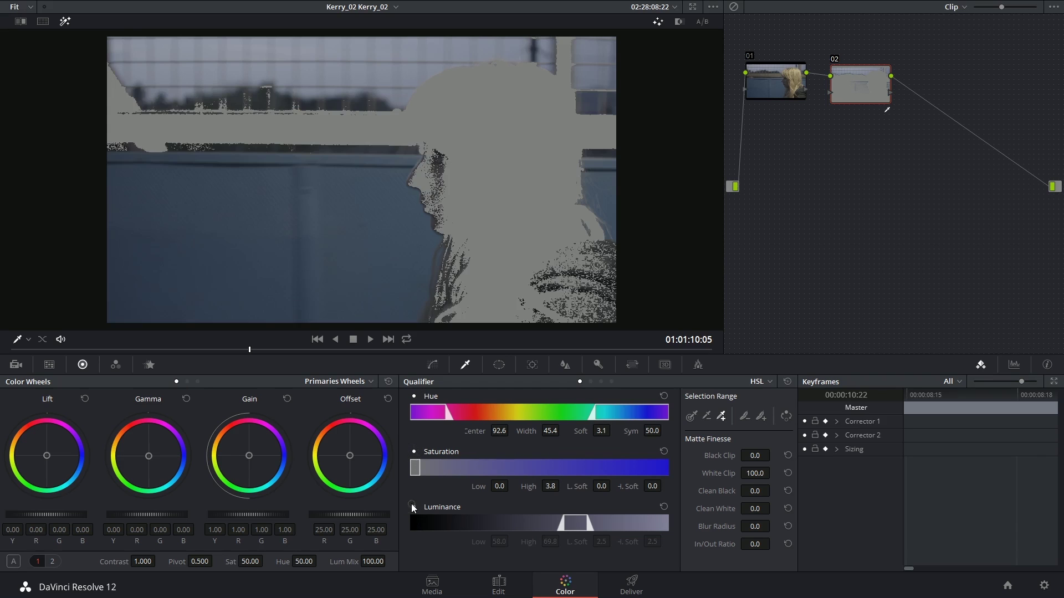
left_click(413, 506)
Step: Narrow the key to hue width 18.0, saturation 0.3–2.4, luminance 58.5–71.8, and clean its black-and-white matte with black clip 23.6, white clip 96.7, clean black 14.4
left_click_drag(499, 487, 563, 485)
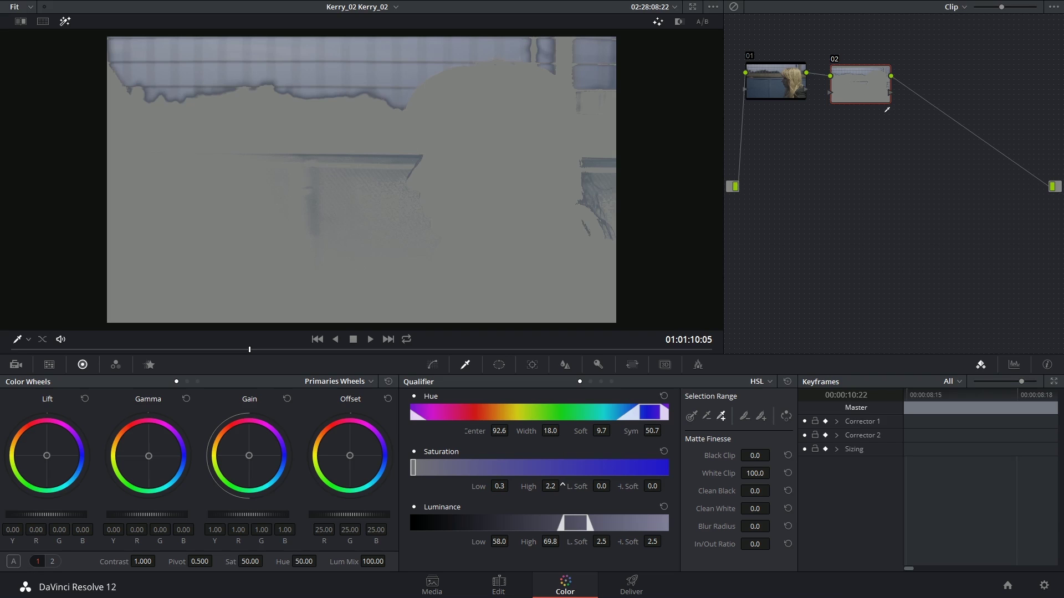
left_click(679, 22)
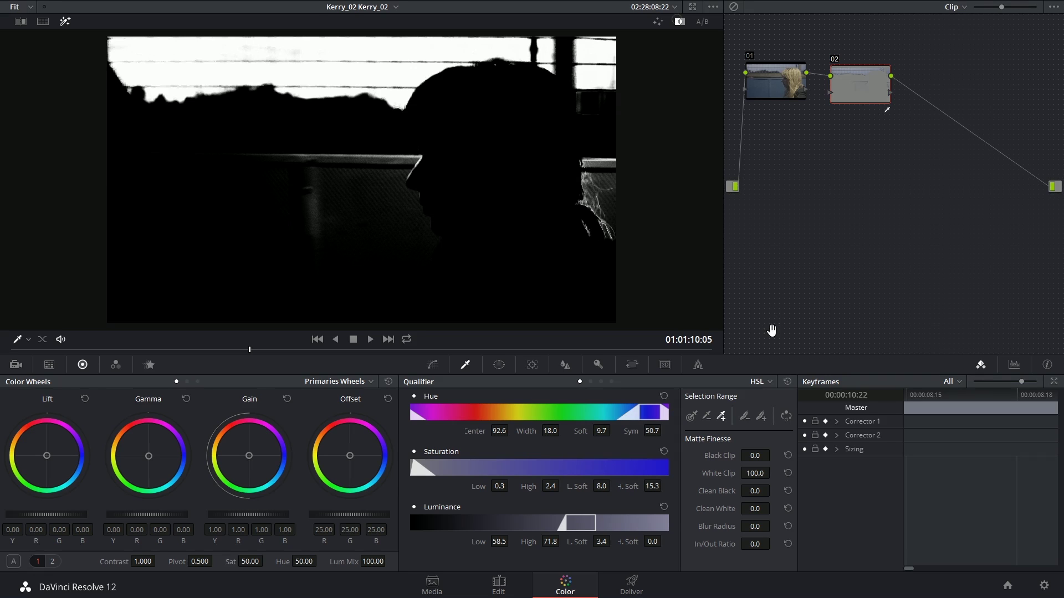
left_click_drag(755, 457, 874, 446)
left_click_drag(754, 473, 754, 476)
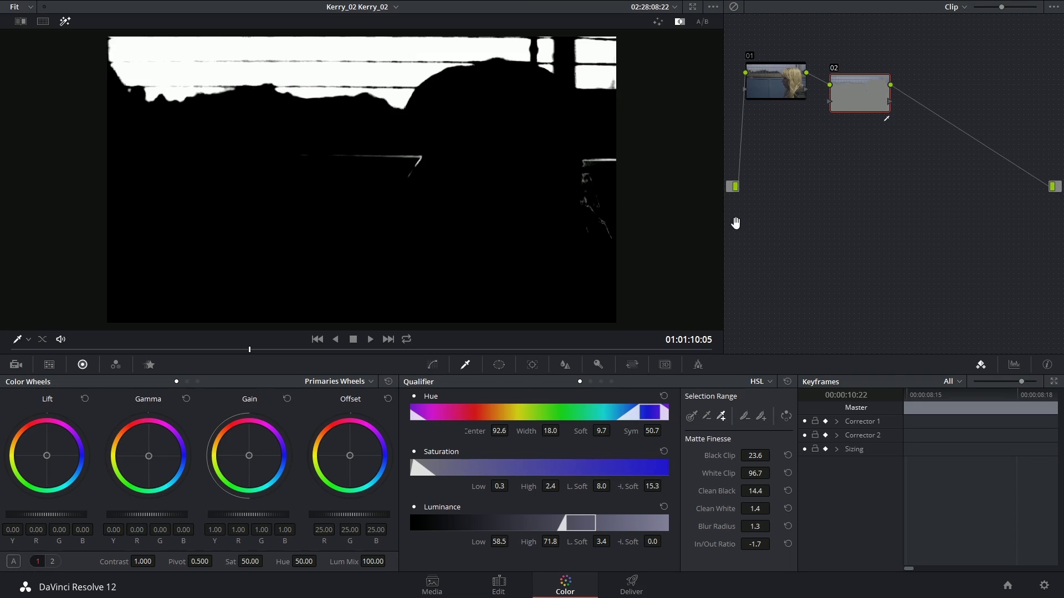
Step: Confine the key to the sky with a rectangular window spanning the frame's upper third, pan 40.82, tilt 55.07, and turn off the highlight
left_click(498, 366)
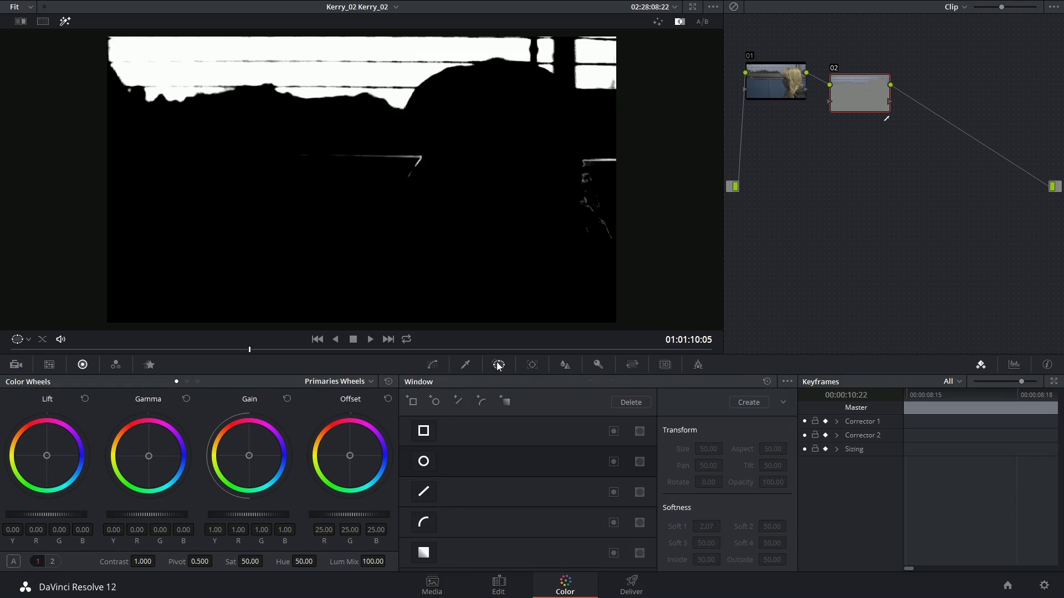
left_click(462, 433)
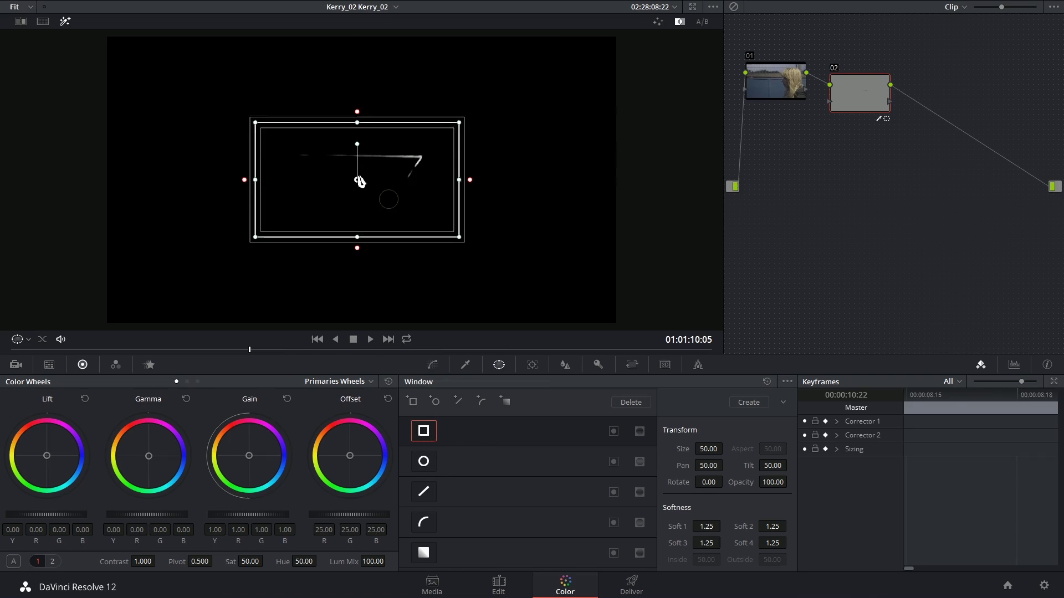
left_click_drag(359, 181, 164, 70)
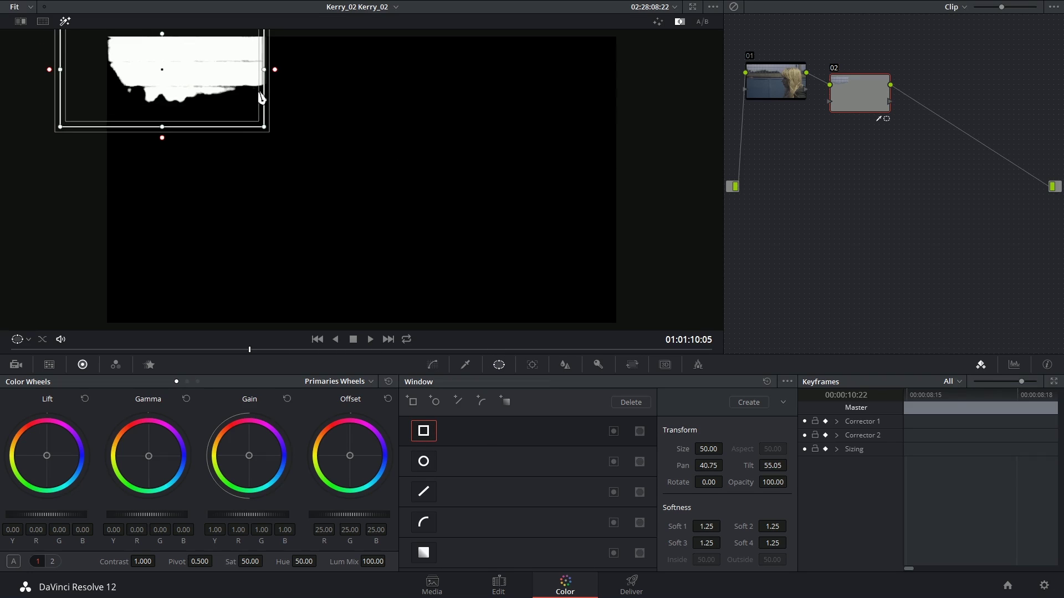
left_click_drag(271, 75, 696, 74)
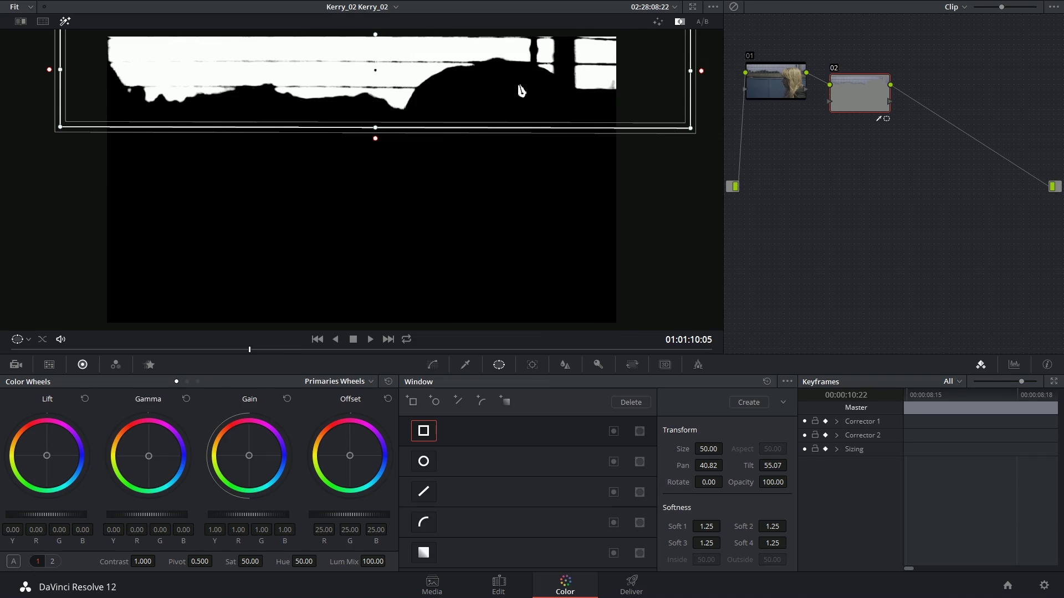
left_click_drag(854, 96, 856, 94)
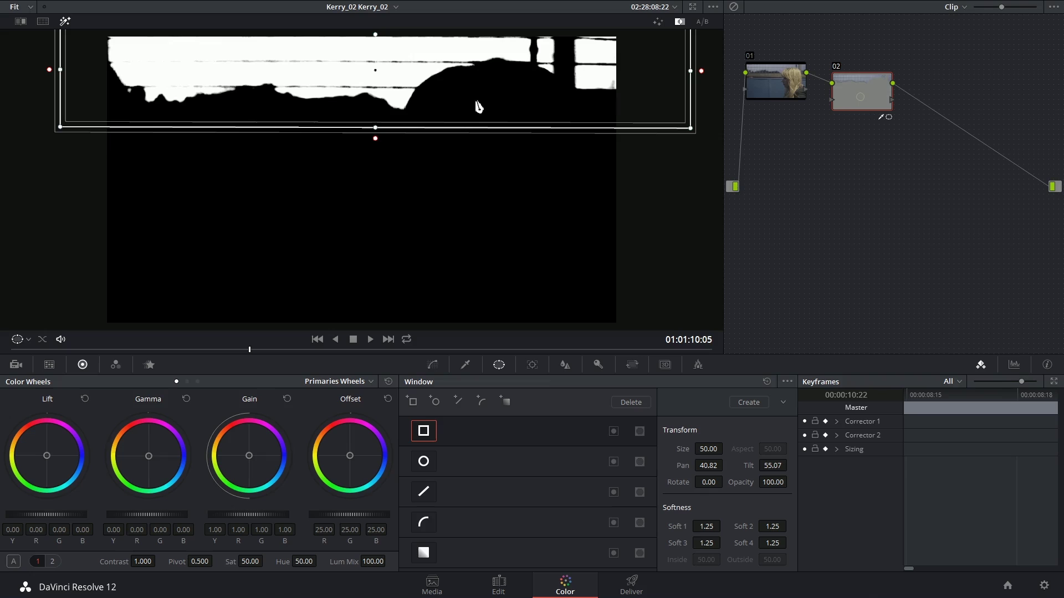
mouse_move(376, 130)
left_mouse_down()
mouse_move(385, 215)
mouse_move(373, 310)
mouse_move(380, 140)
left_mouse_up()
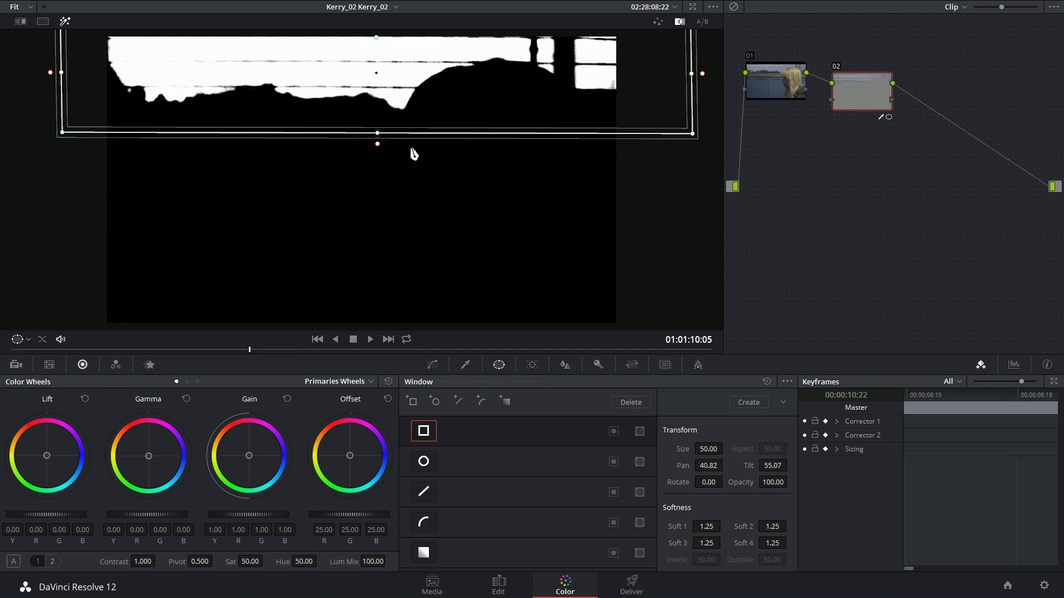
left_click(65, 21)
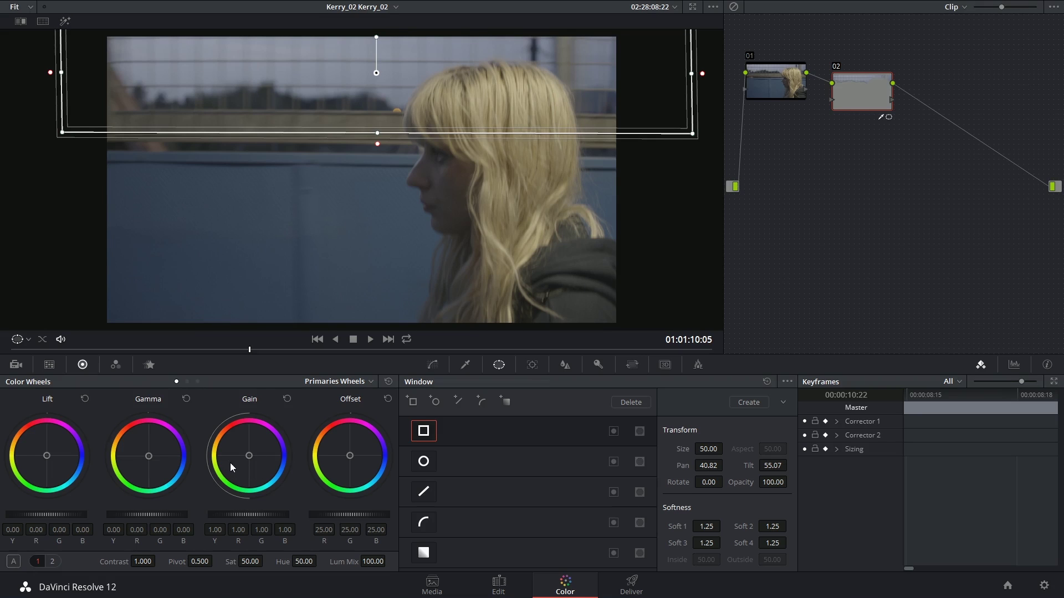
Step: Tint the keyed sky blue with offset 22.46, 24.79, 29.69 and saturation 72.40, with the window outline hidden
left_click(432, 364)
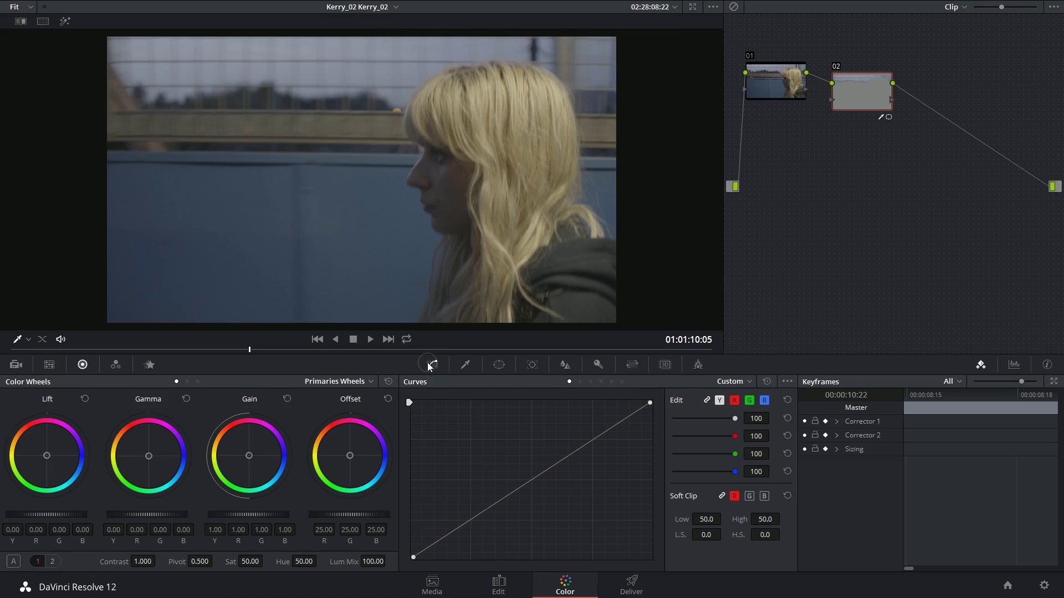
left_click_drag(349, 456, 370, 466)
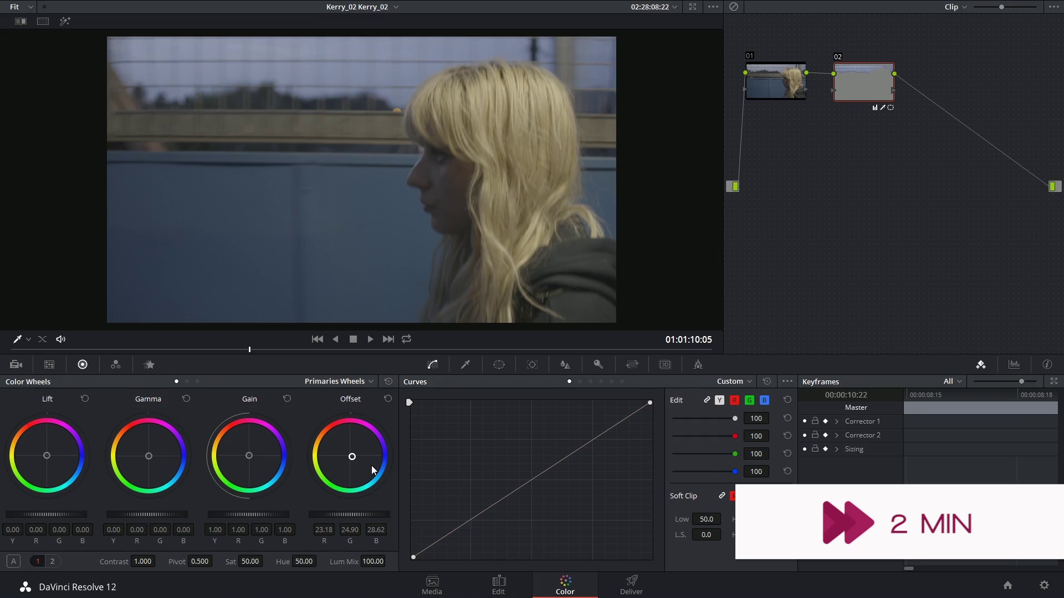
left_click_drag(250, 561, 312, 561)
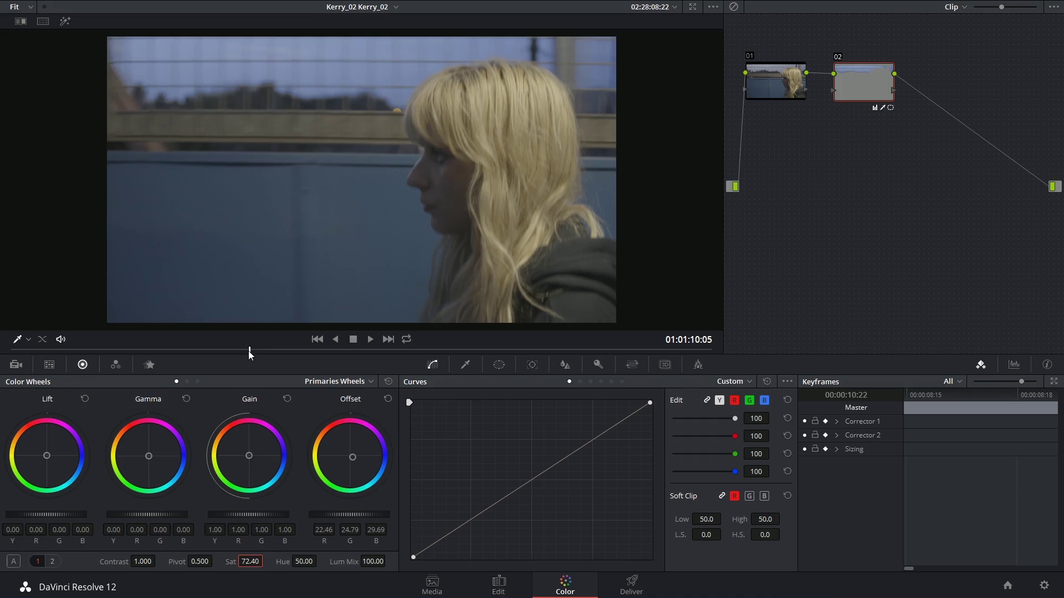
Step: Move the playhead to 01:01:12:02 and compare the shot with the second node disabled and enabled
left_click_drag(249, 351, 453, 366)
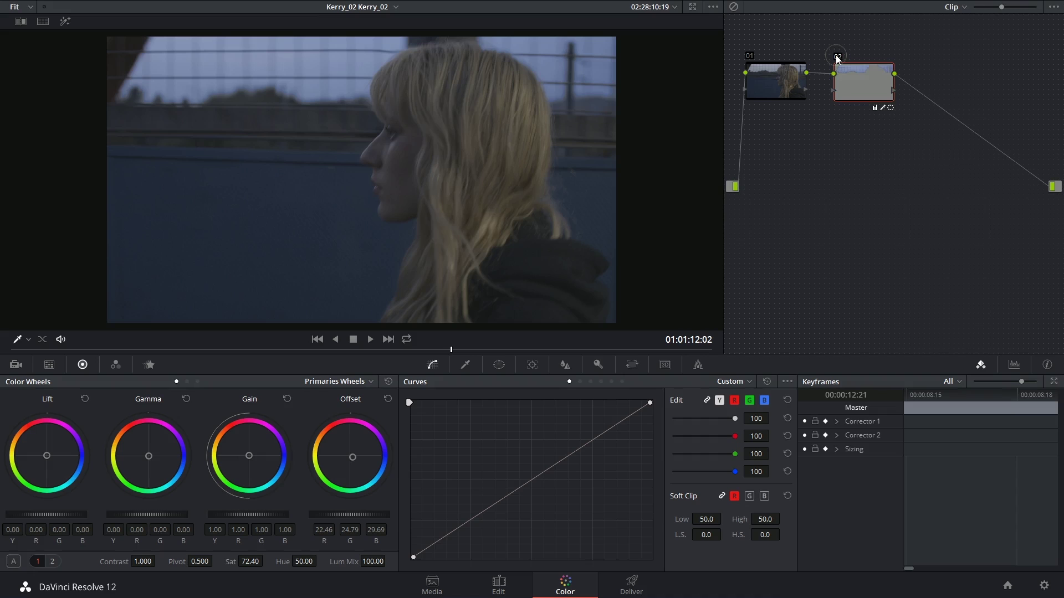
left_click(836, 56)
left_click(836, 56)
left_click(836, 56)
left_click(837, 58)
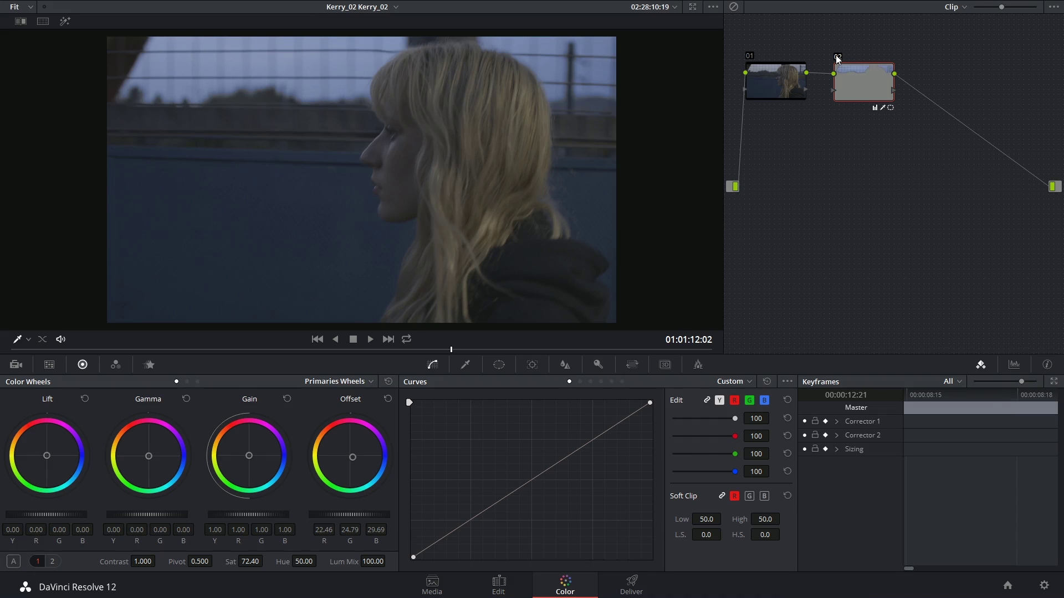